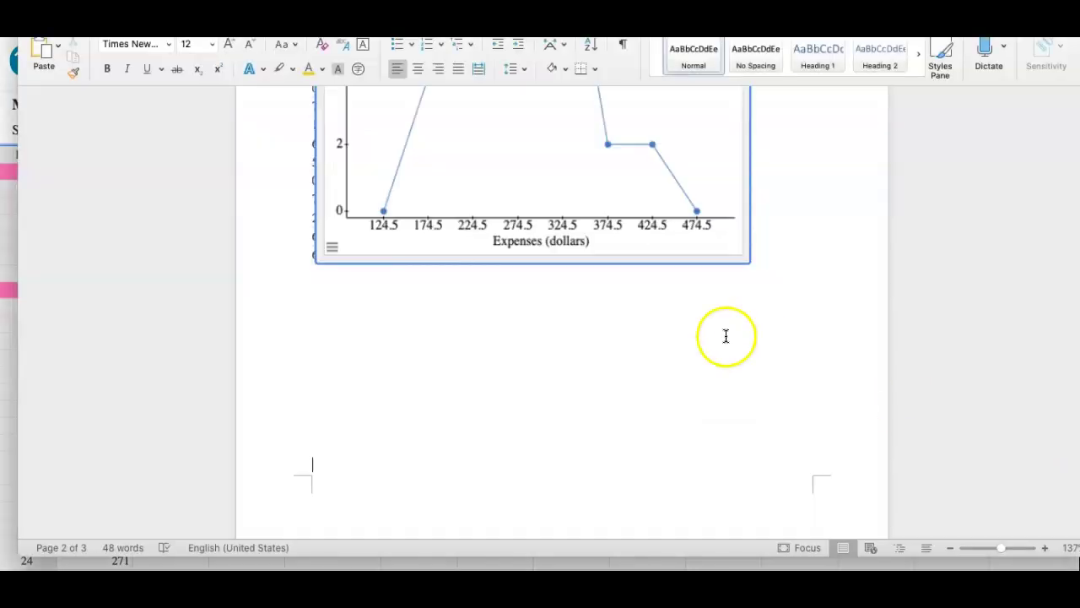
# Scroll to page 3 and select the '4. Ogive (Cumulative Frequency Graph)' heading text.
pyautogui.scroll(3, 725, 336)
pyautogui.scroll(-8, 726, 336)
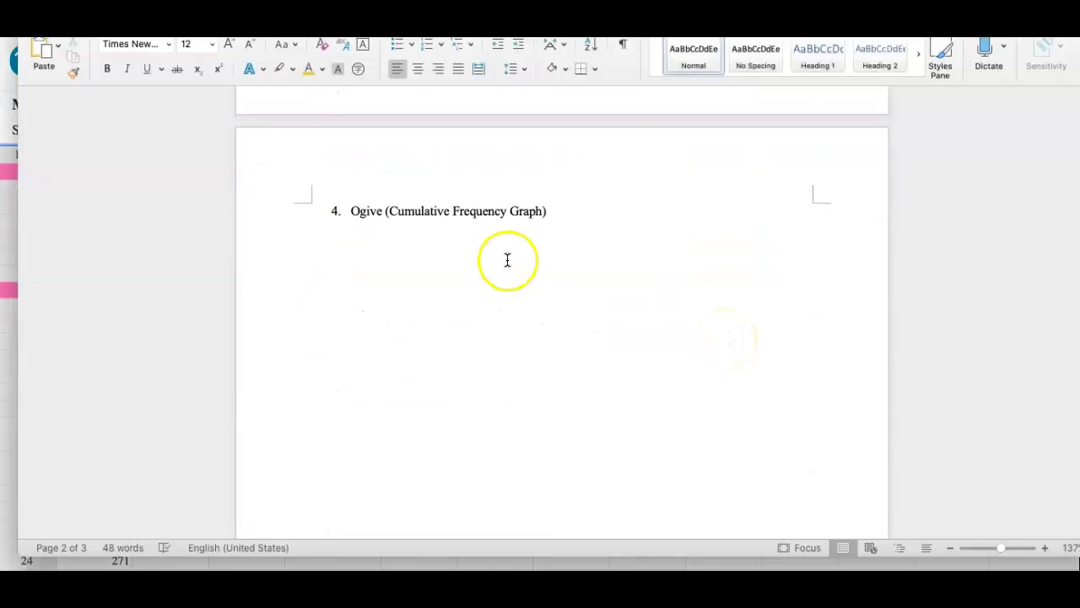
pyautogui.scroll(5, 390, 248)
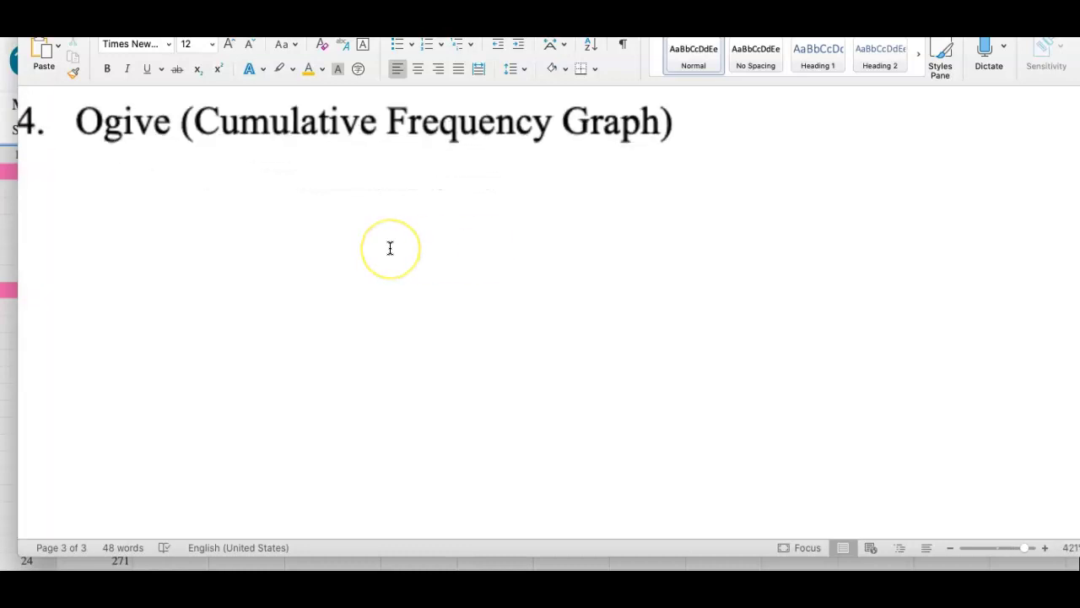
pyautogui.hscroll(-5, 390, 248)
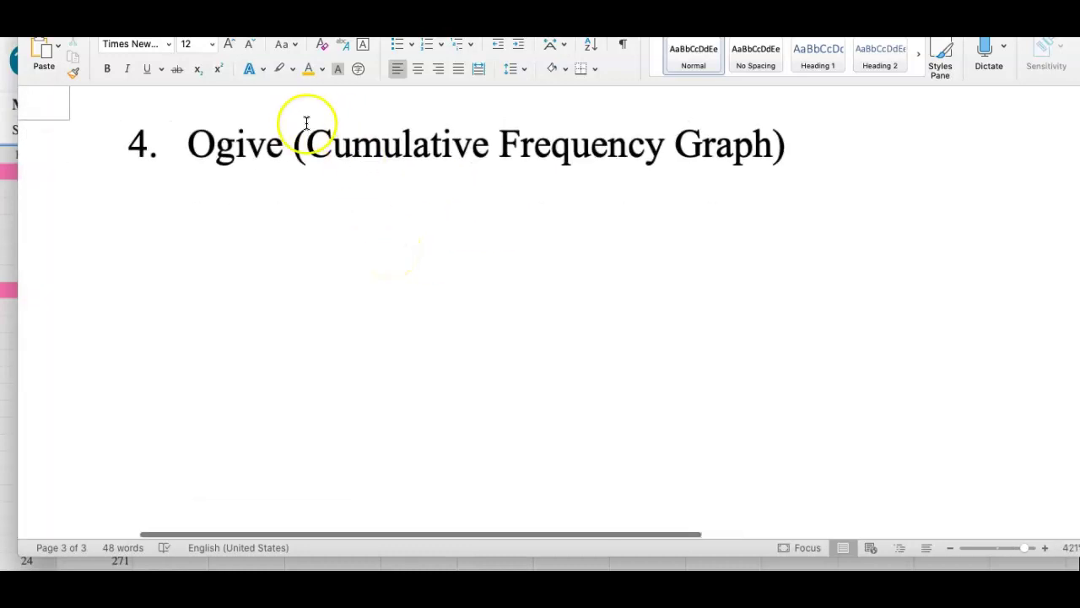
pyautogui.moveTo(307, 124); pyautogui.dragTo(746, 139)
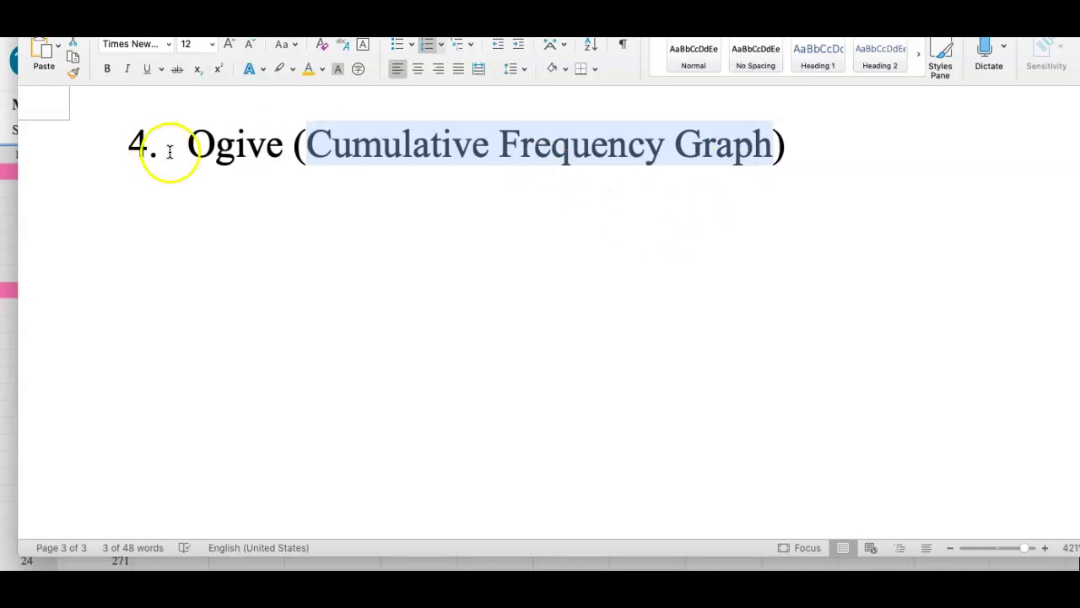
pyautogui.moveTo(311, 149); pyautogui.dragTo(747, 150)
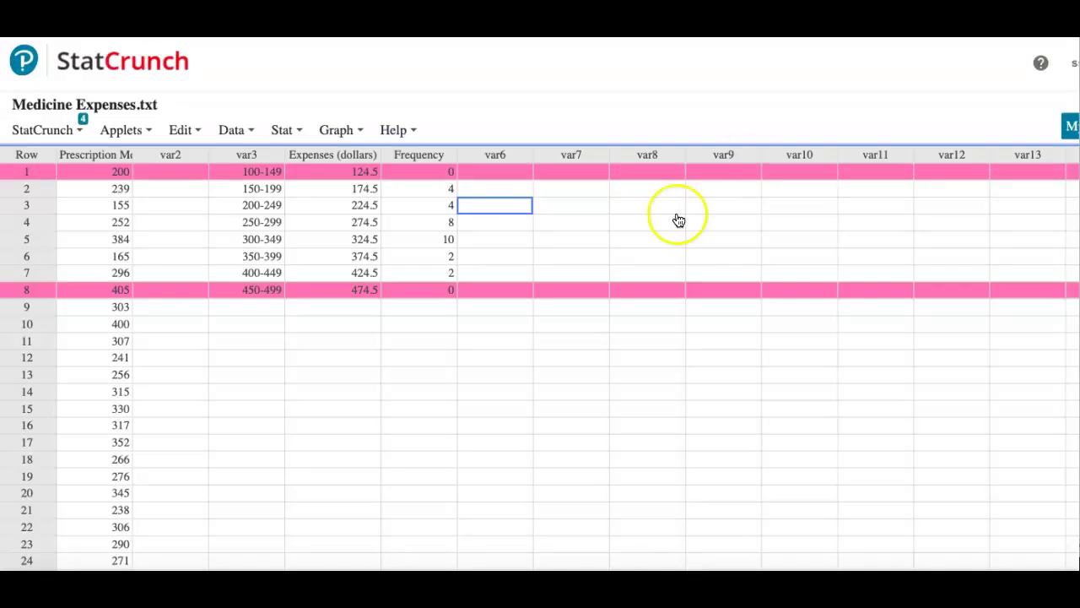
# Click around and scroll the Medicine Expenses data sheet to bring the highlighted rows into view.
pyautogui.click(582, 307)
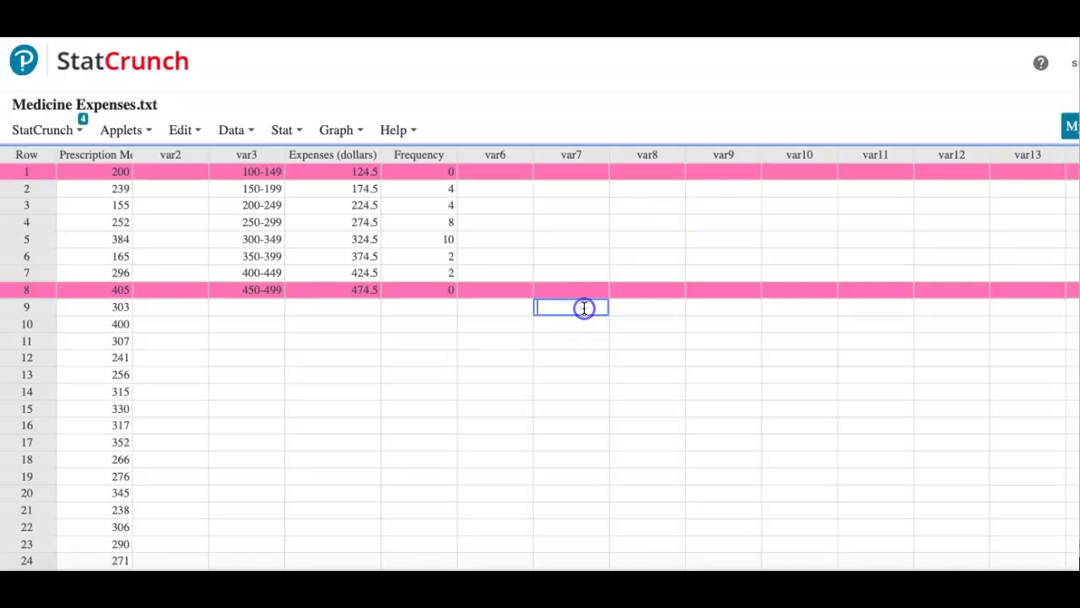
pyautogui.click(519, 350)
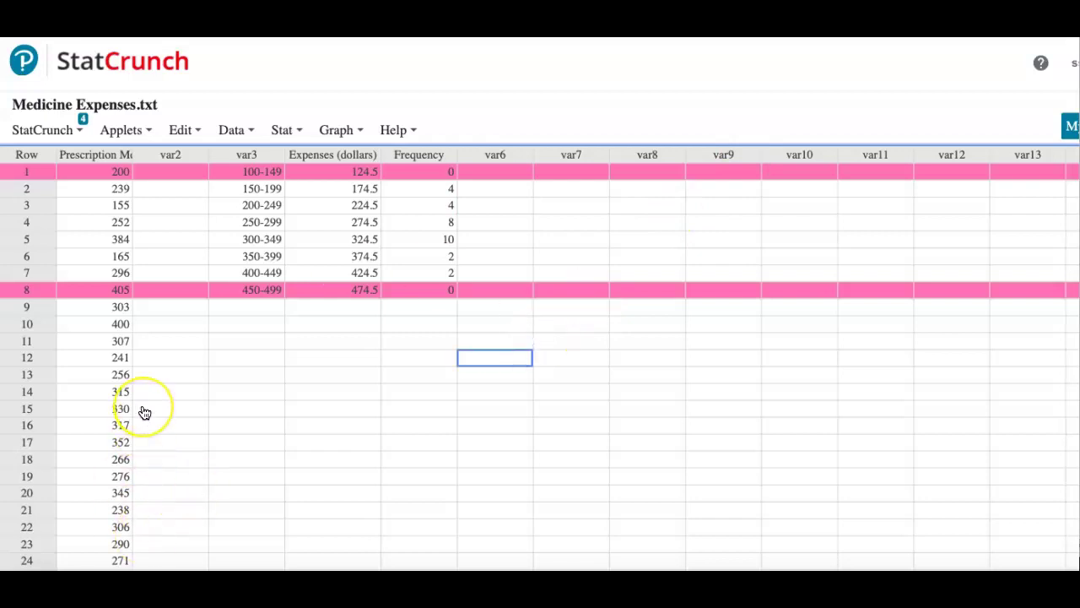
pyautogui.scroll(-5, 142, 413)
pyautogui.scroll(5, 152, 372)
pyautogui.click(157, 355)
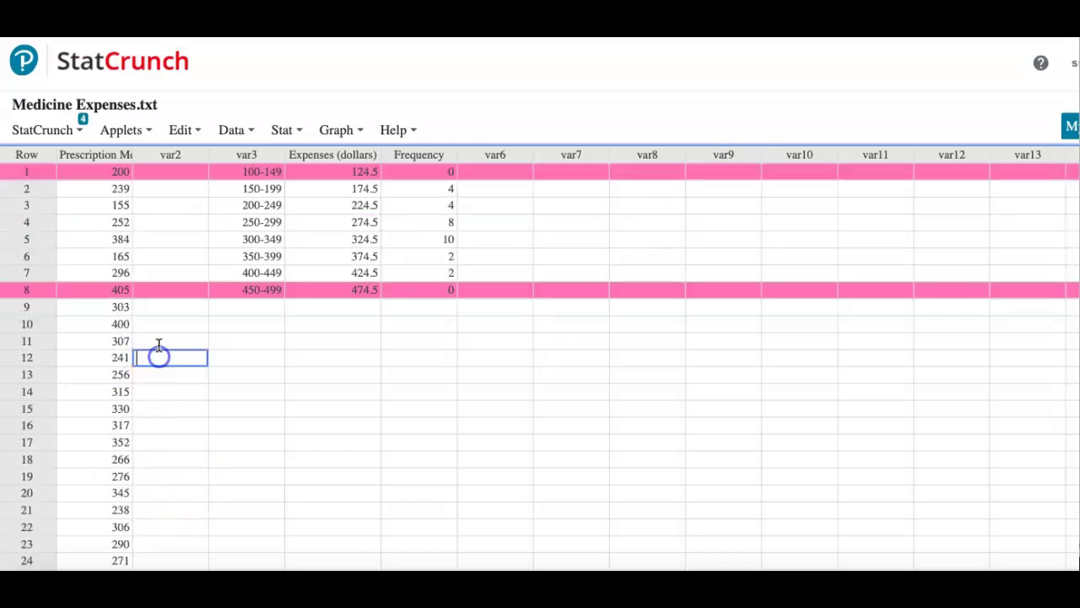
pyautogui.click(190, 283)
pyautogui.click(87, 292)
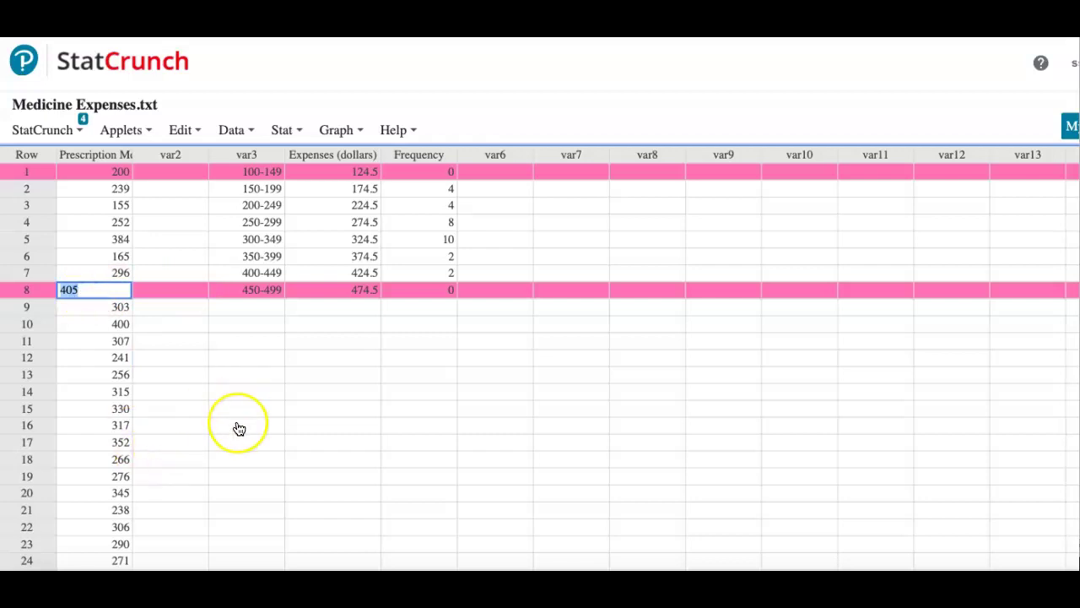
pyautogui.scroll(-3, 236, 429)
pyautogui.scroll(-2, 238, 428)
pyautogui.scroll(5, 171, 379)
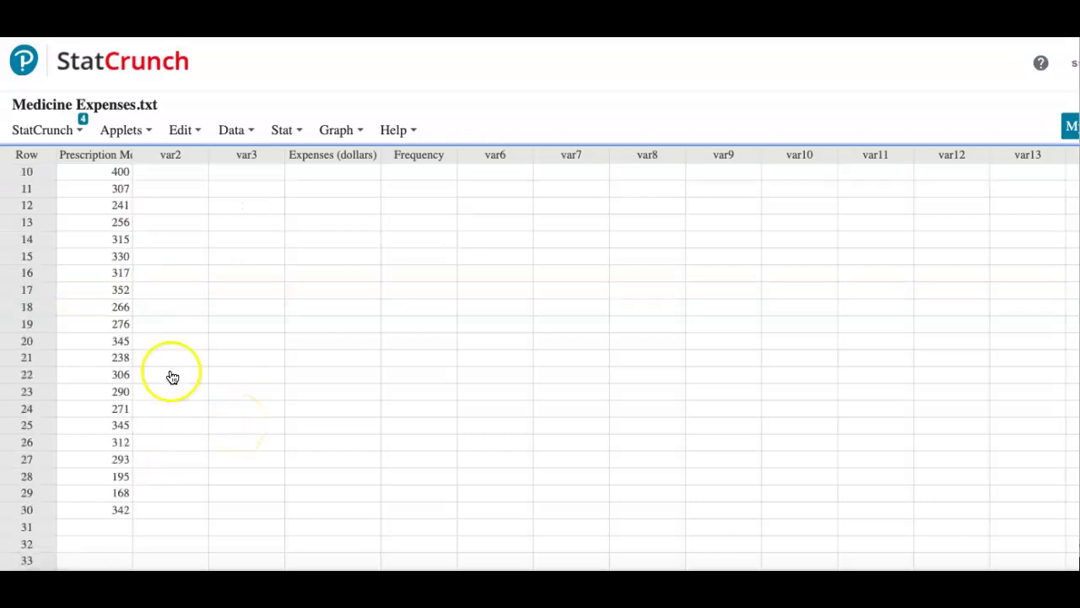
pyautogui.click(109, 189)
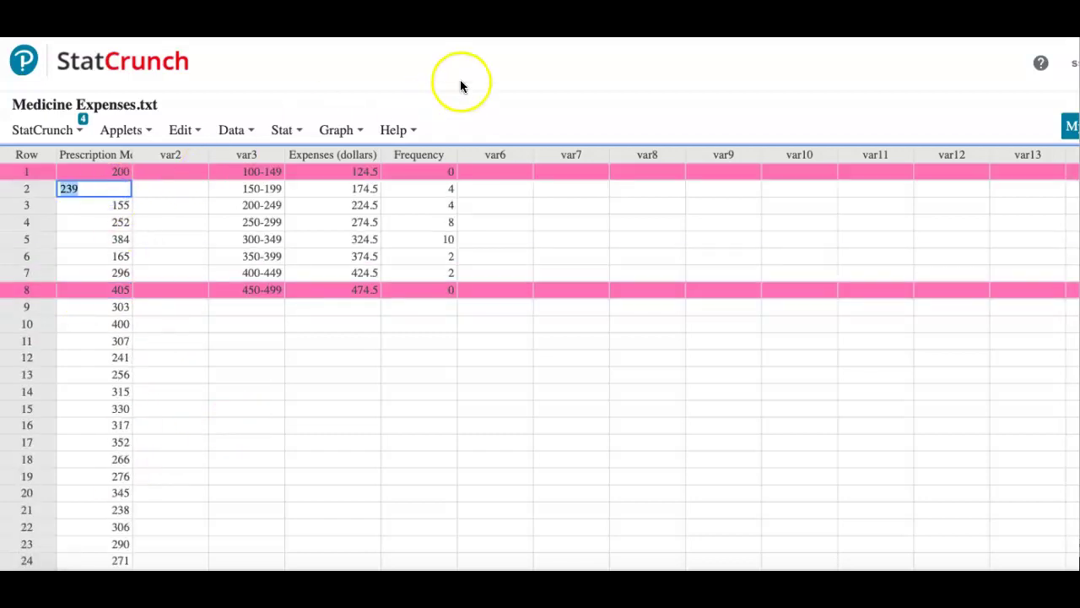
# Zoom the page out and clear the pink highlighting from rows 1 and 8.
pyautogui.hotkey('ctrl', '-')
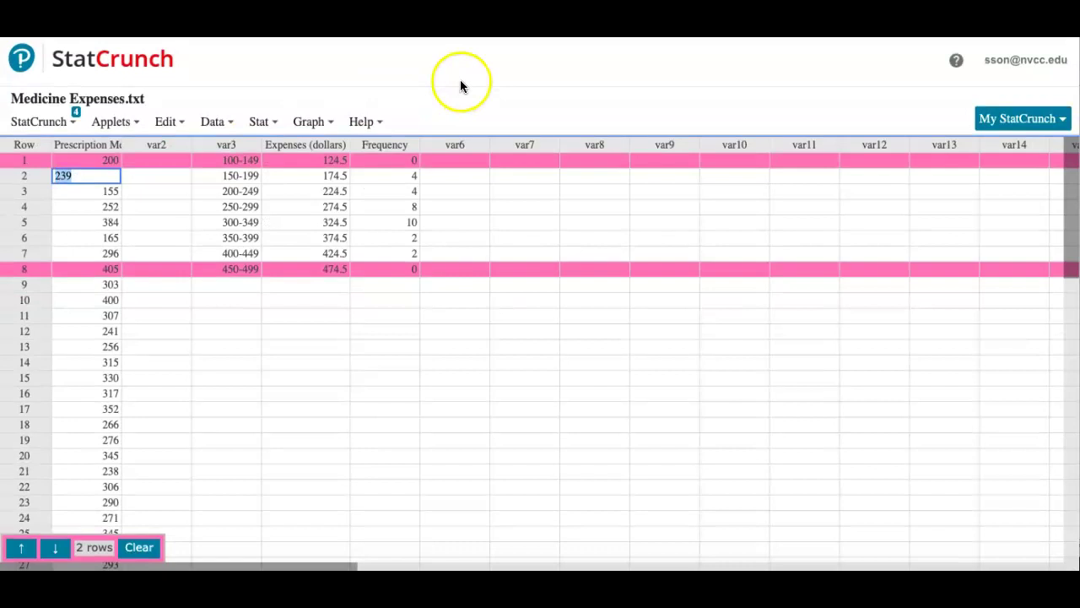
pyautogui.click(140, 550)
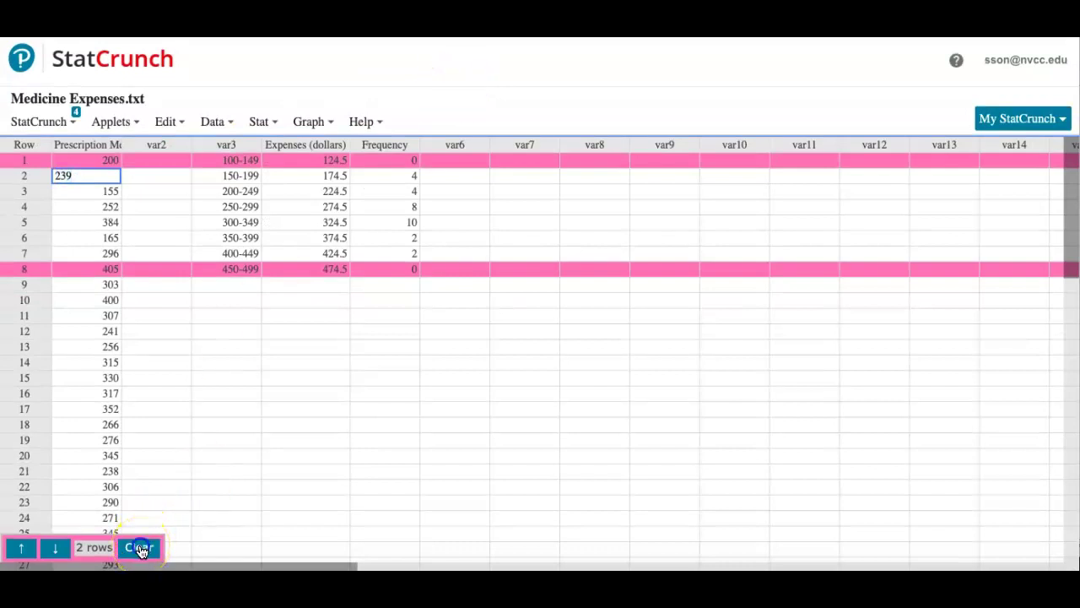
pyautogui.click(275, 298)
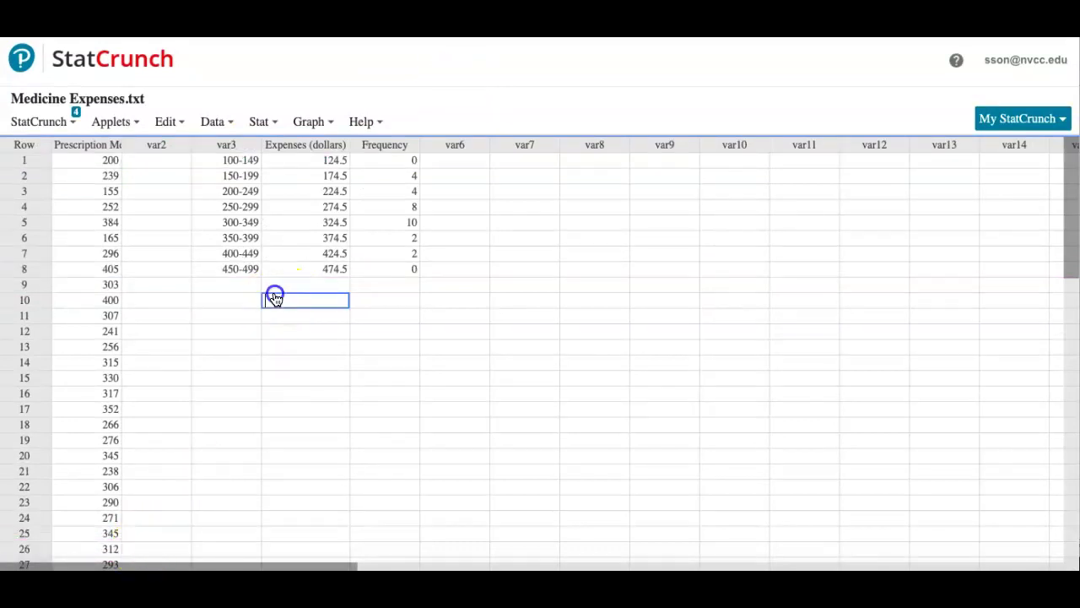
pyautogui.click(139, 125)
pyautogui.click(215, 123)
# Compute a binned cumulative frequency table for Prescription Medicine Expenses via Stat > Tables > Frequency.
pyautogui.click(261, 123)
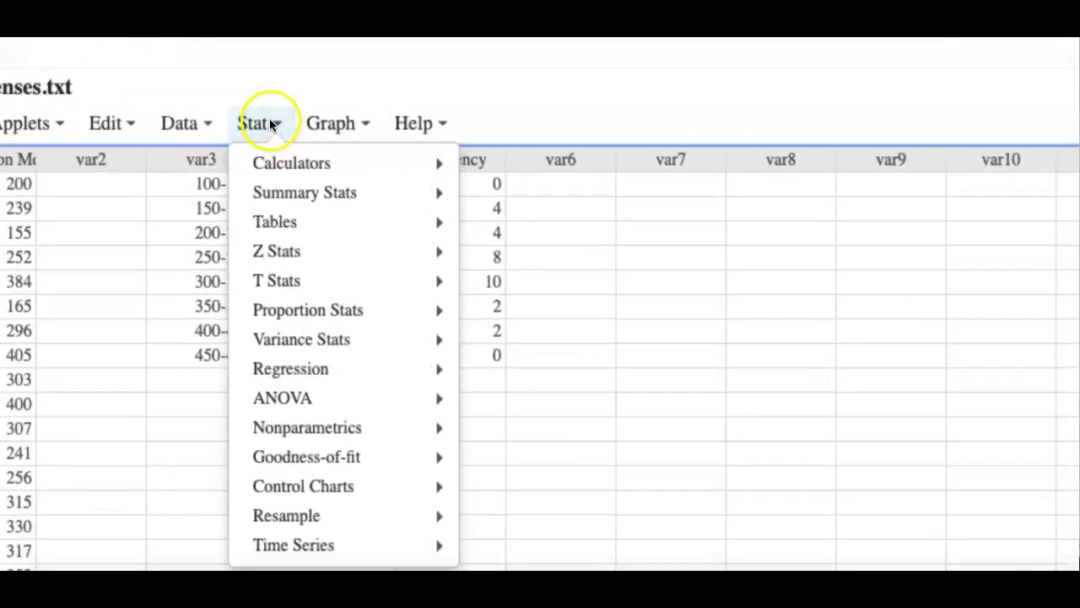
pyautogui.moveTo(404, 226)
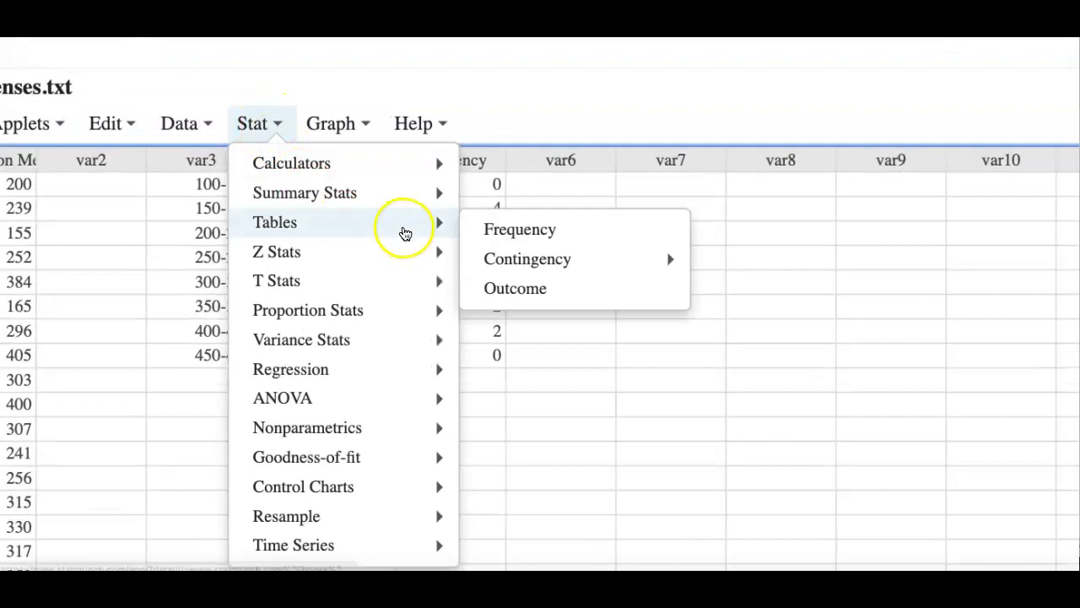
pyautogui.click(612, 233)
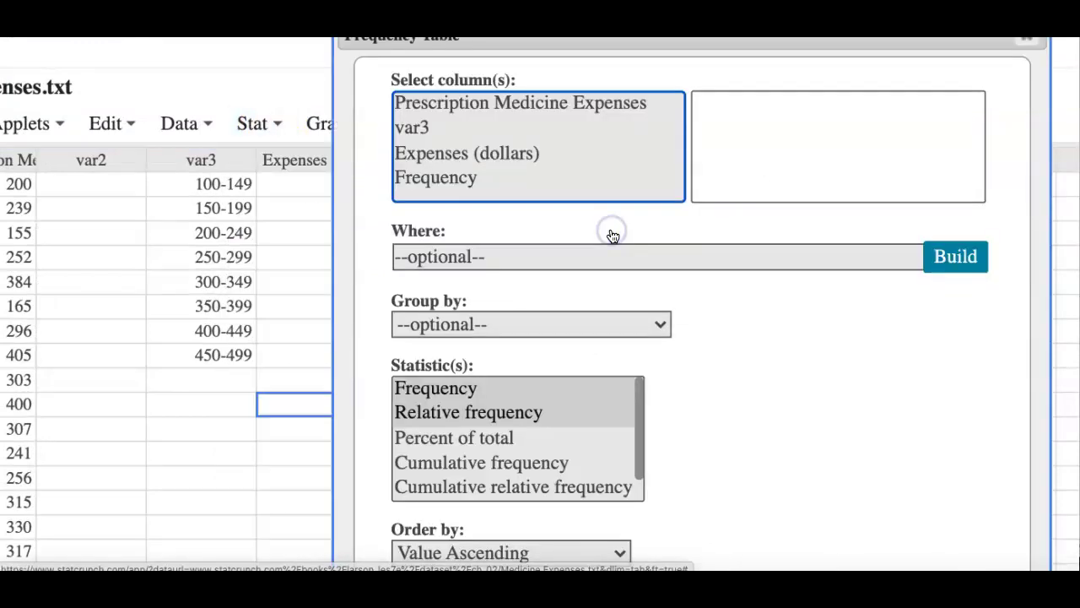
pyautogui.click(551, 104)
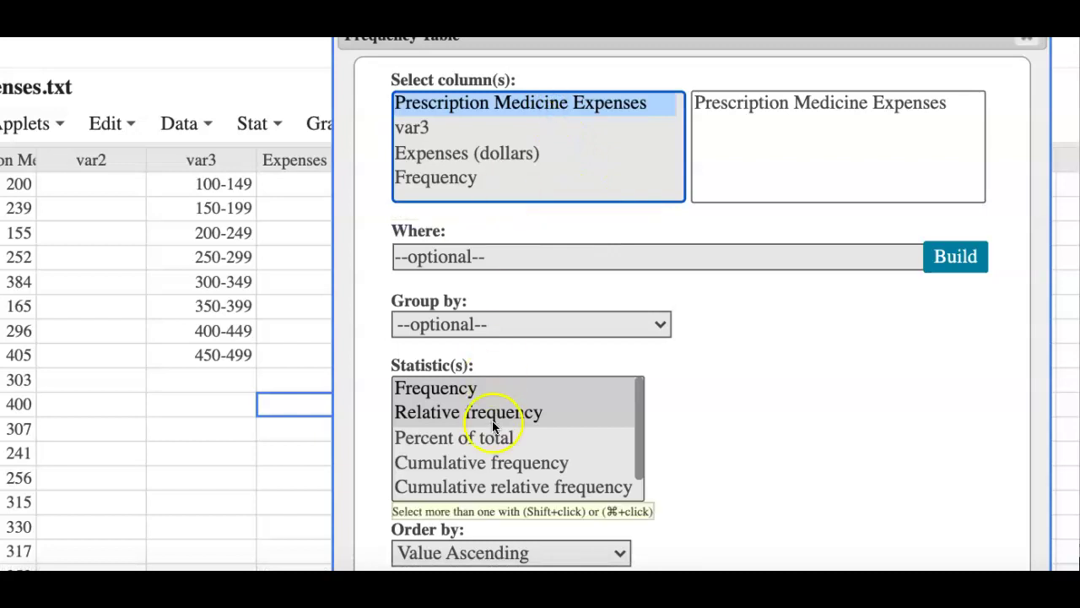
pyautogui.scroll(-1, 502, 452)
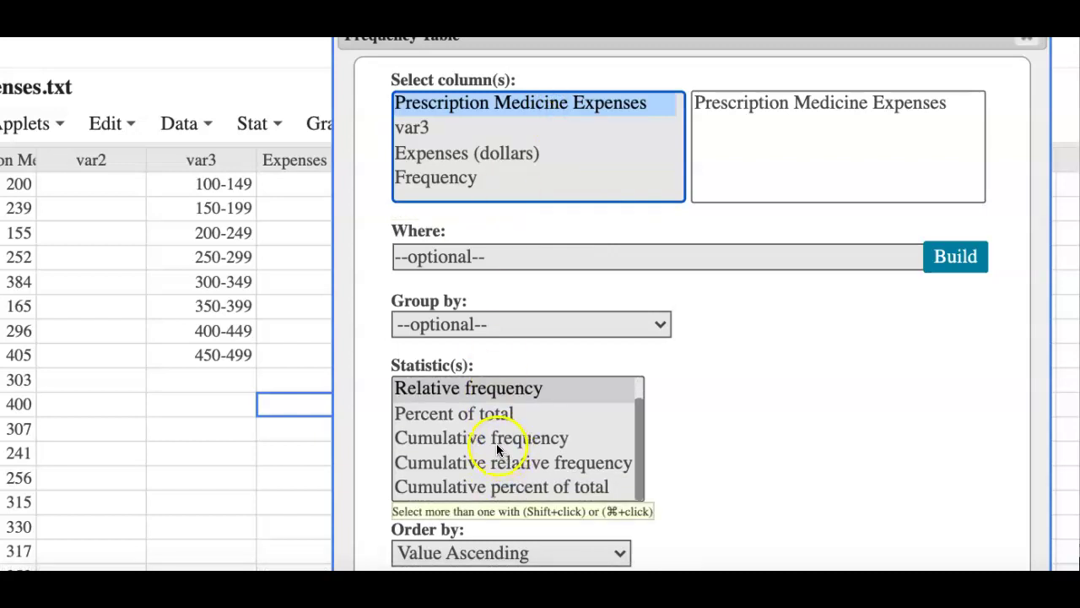
pyautogui.click(496, 441)
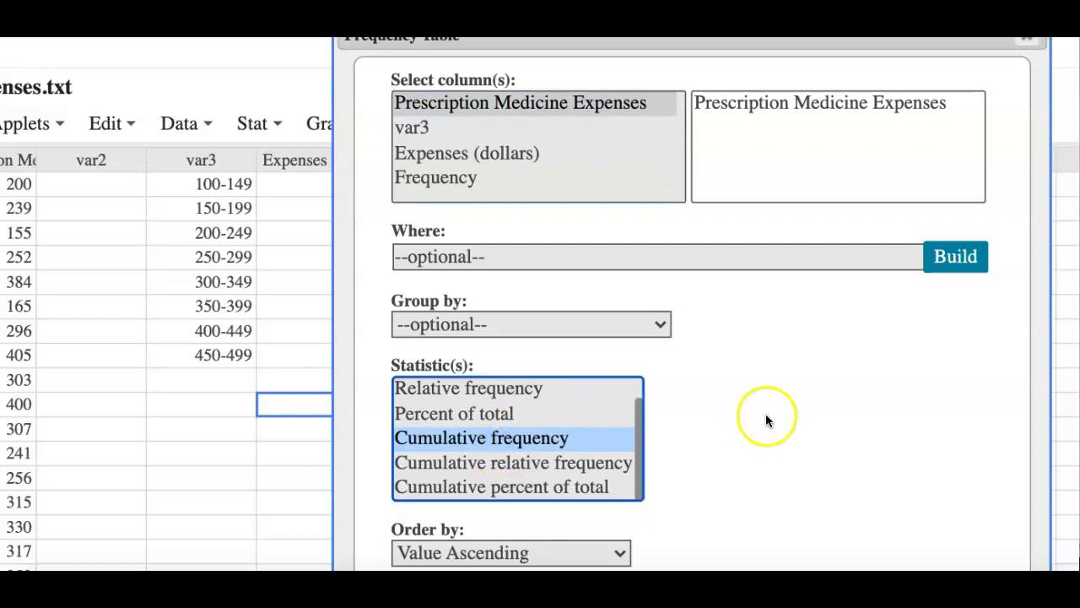
pyautogui.hscroll(5, 766, 422)
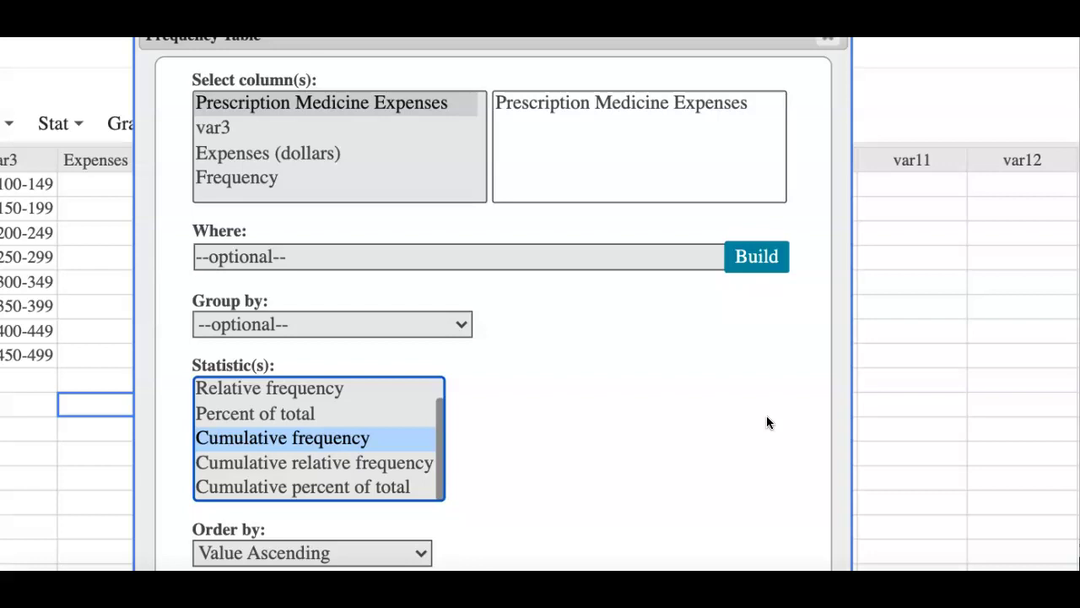
pyautogui.scroll(-3, 766, 422)
pyautogui.click(761, 493)
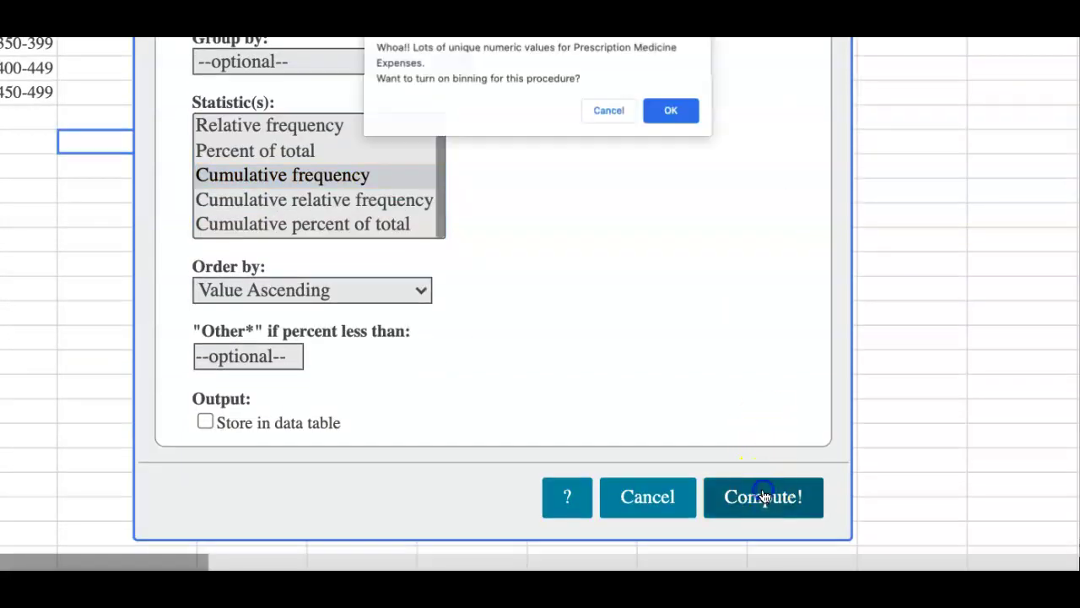
pyautogui.click(670, 111)
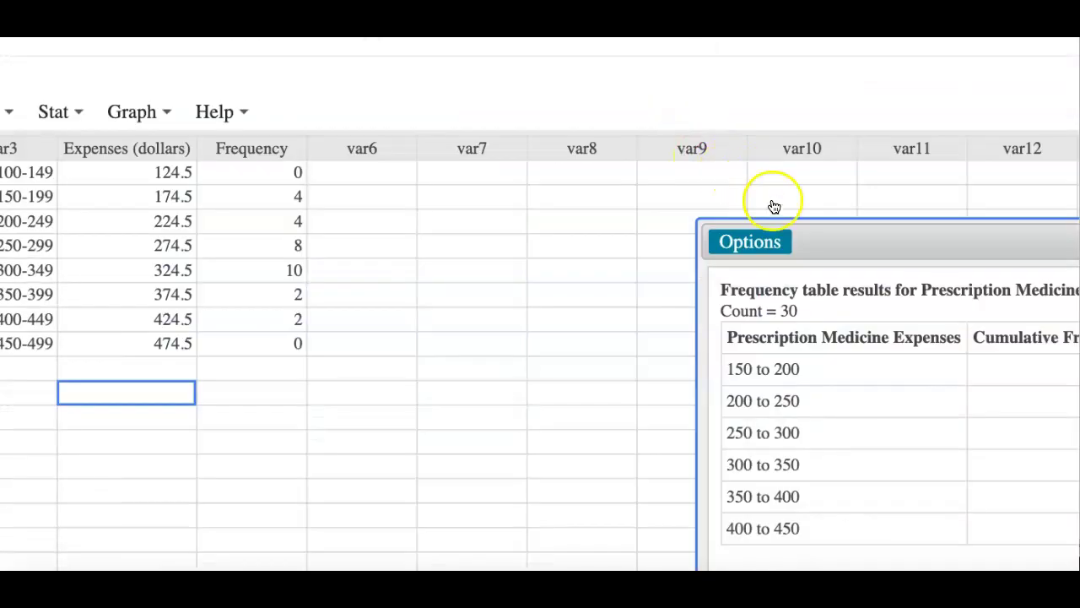
# Move the results panel aside and select the Expenses midpoints 124.5 to 474.5 in rows 1–8.
pyautogui.moveTo(886, 248); pyautogui.dragTo(557, 123)
pyautogui.scroll(-3, 268, 299)
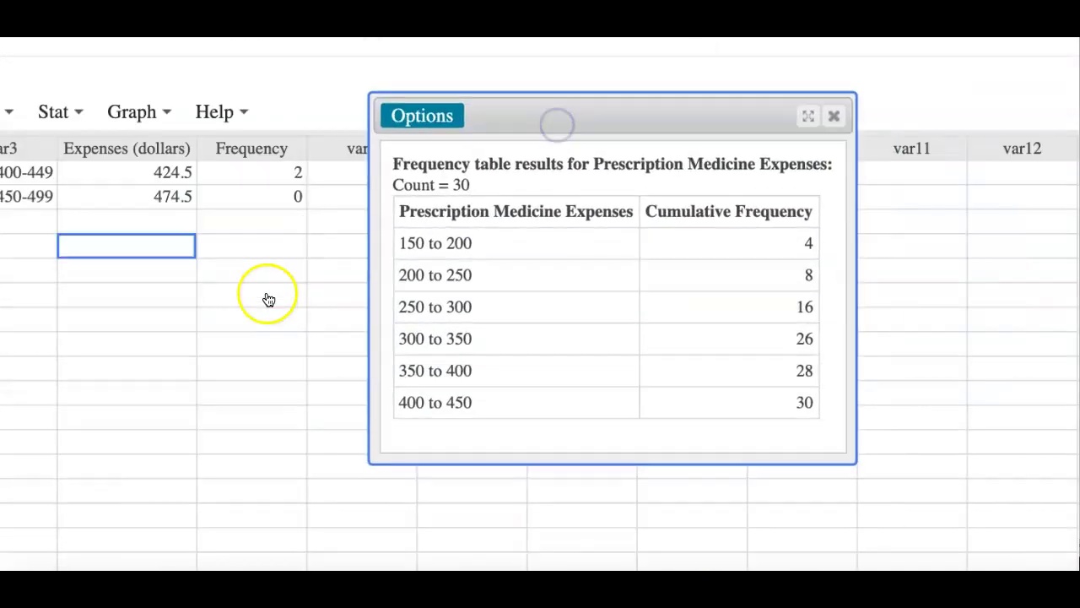
pyautogui.scroll(-2, 268, 299)
pyautogui.scroll(5, 261, 295)
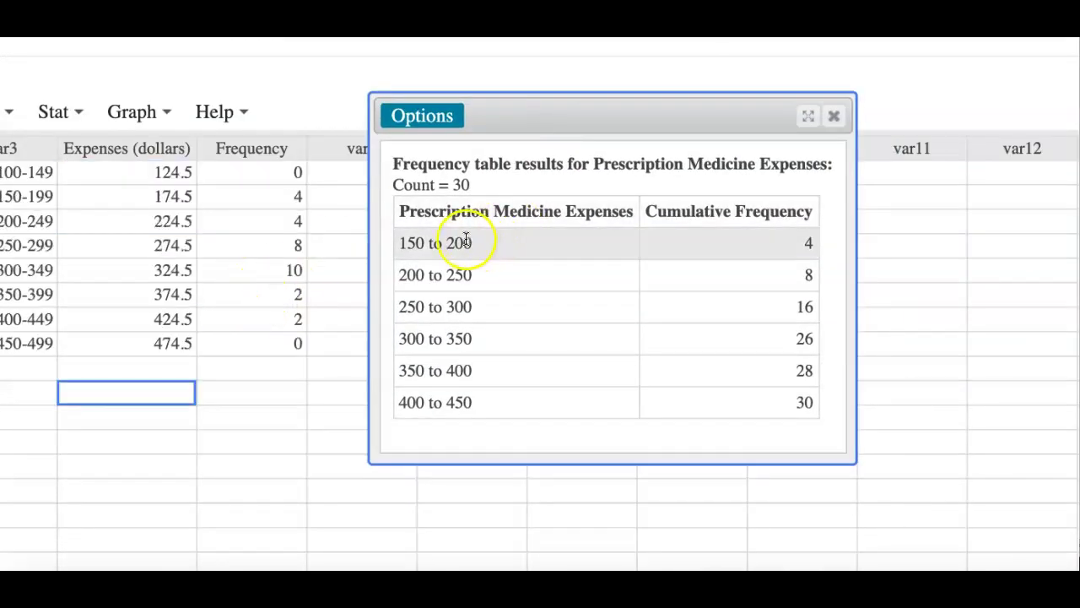
pyautogui.moveTo(393, 241)
pyautogui.mouseDown()
pyautogui.moveTo(692, 321)
pyautogui.moveTo(816, 415)
pyautogui.moveTo(398, 248)
pyautogui.mouseUp()
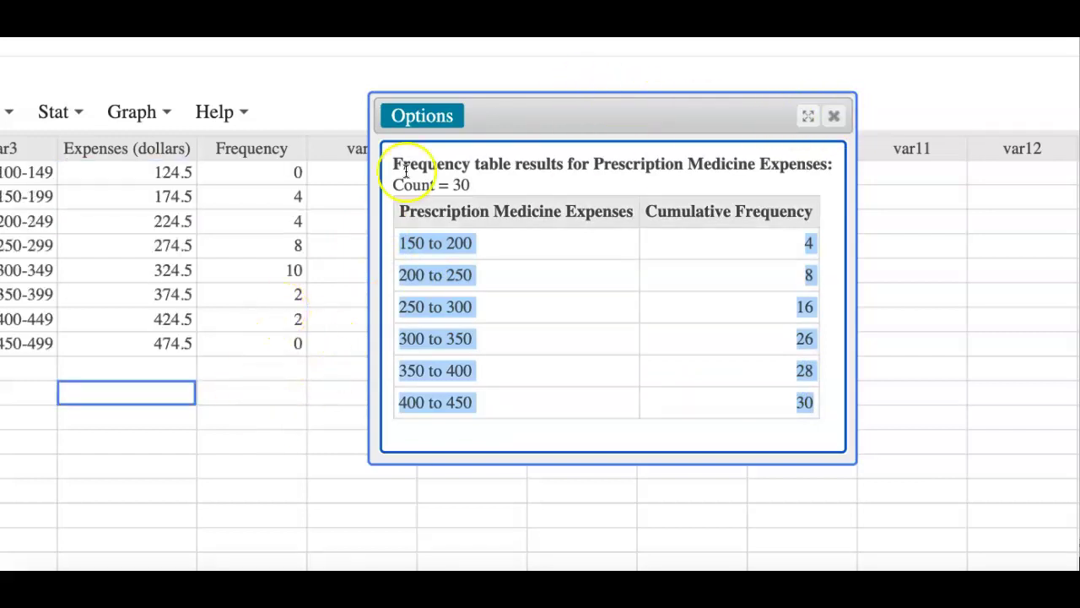
pyautogui.click(310, 103)
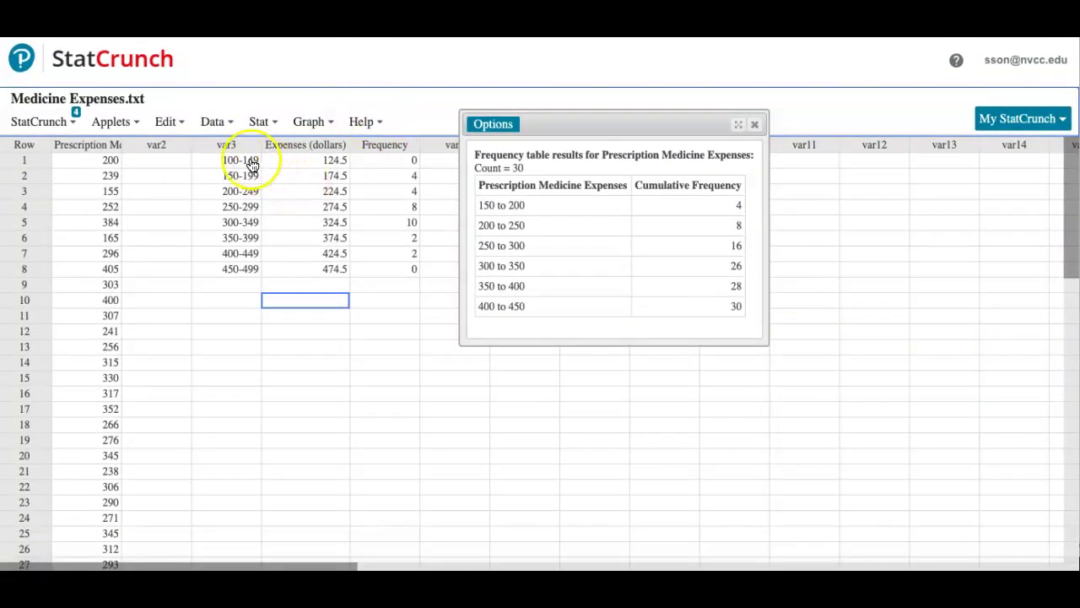
pyautogui.moveTo(602, 124); pyautogui.dragTo(325, 298)
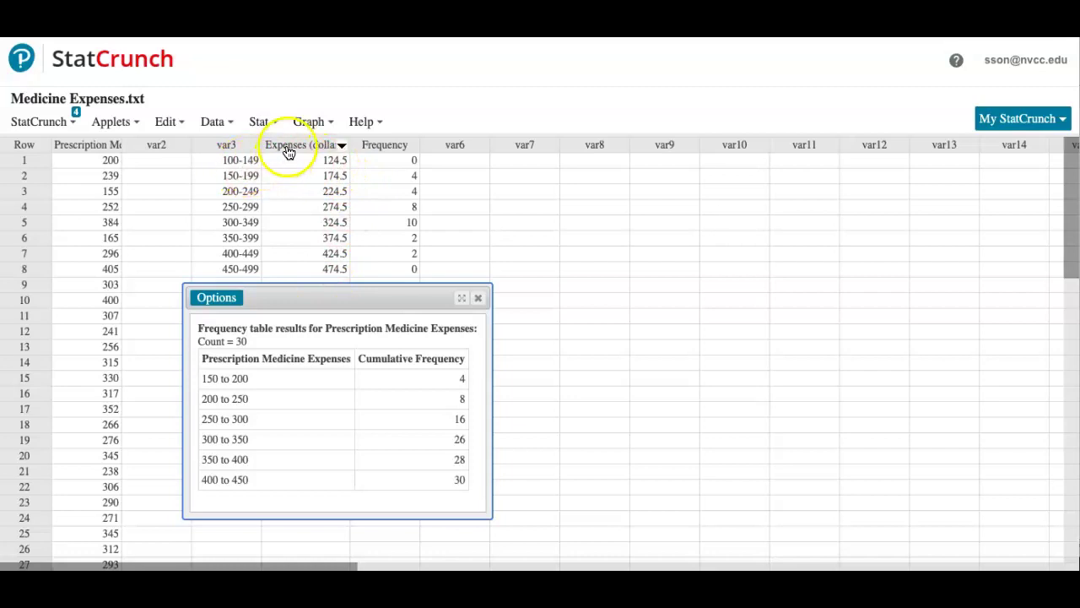
pyautogui.moveTo(303, 160); pyautogui.dragTo(329, 269)
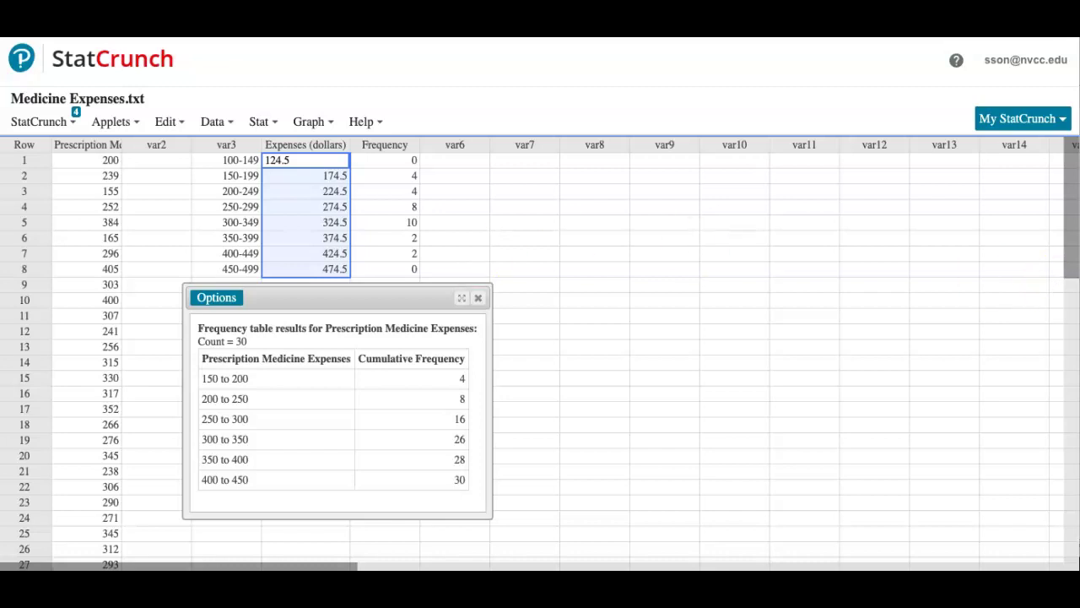
# In Word, append '(USED MIDPOINTS)' to the Frequency Polygon heading.
pyautogui.press('super+Tab')
pyautogui.scroll(3, 552, 284)
pyautogui.scroll(-10, 552, 284)
pyautogui.scroll(5, 552, 284)
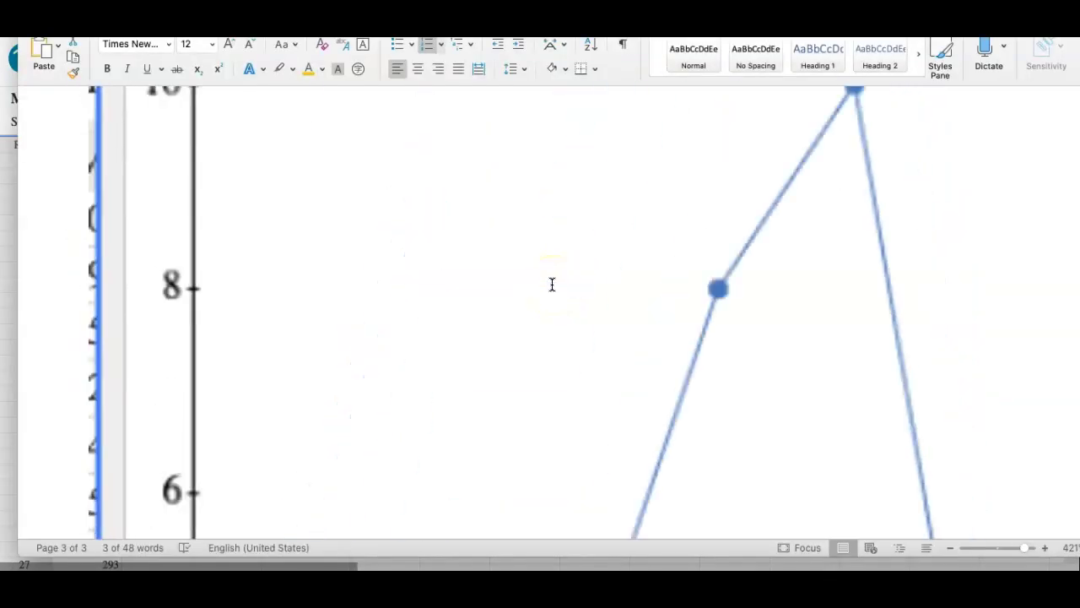
pyautogui.keyDown('ctrl'); pyautogui.scroll(-5, 552, 284); pyautogui.keyUp('ctrl')
pyautogui.scroll(-6, 542, 338)
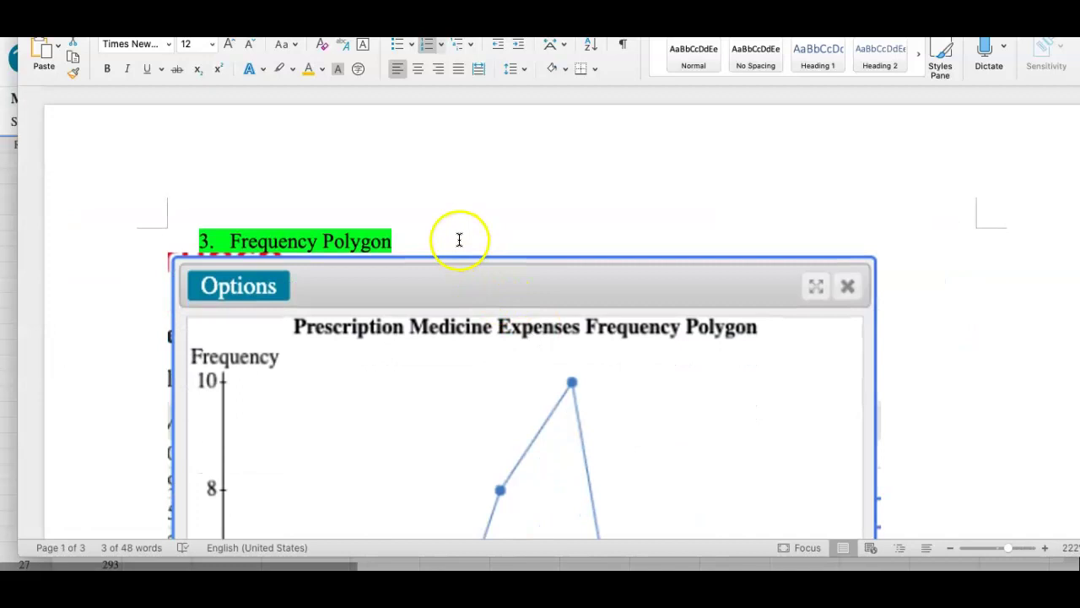
pyautogui.click(459, 239)
pyautogui.write('(USE')
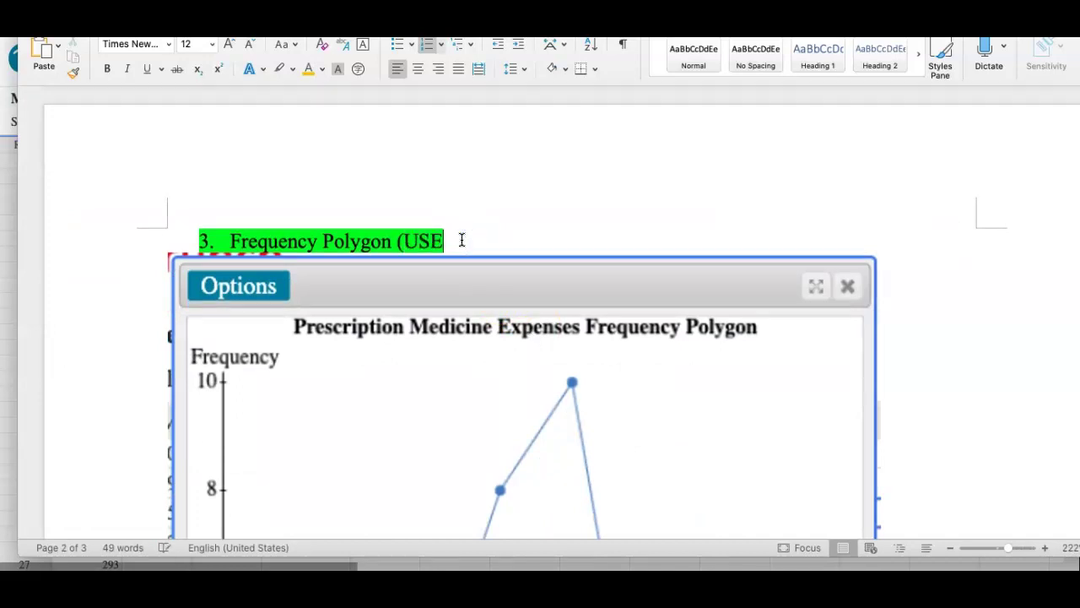
pyautogui.write('D MIDPOINTS)')
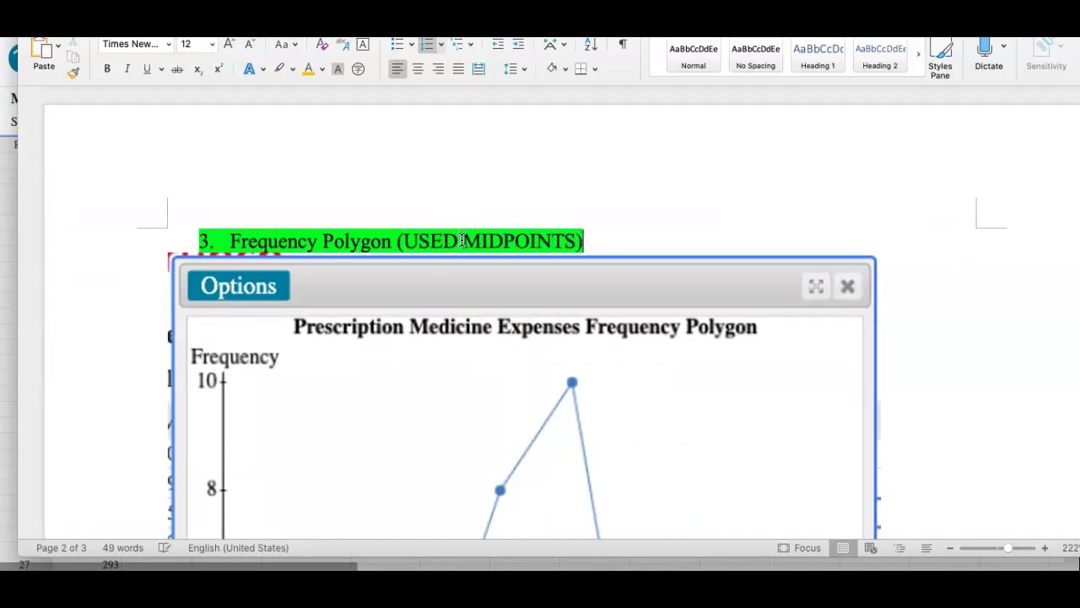
# Make 'USED MIDPOINTS' green and scroll down to the Ogive heading.
pyautogui.scroll(-2, 462, 240)
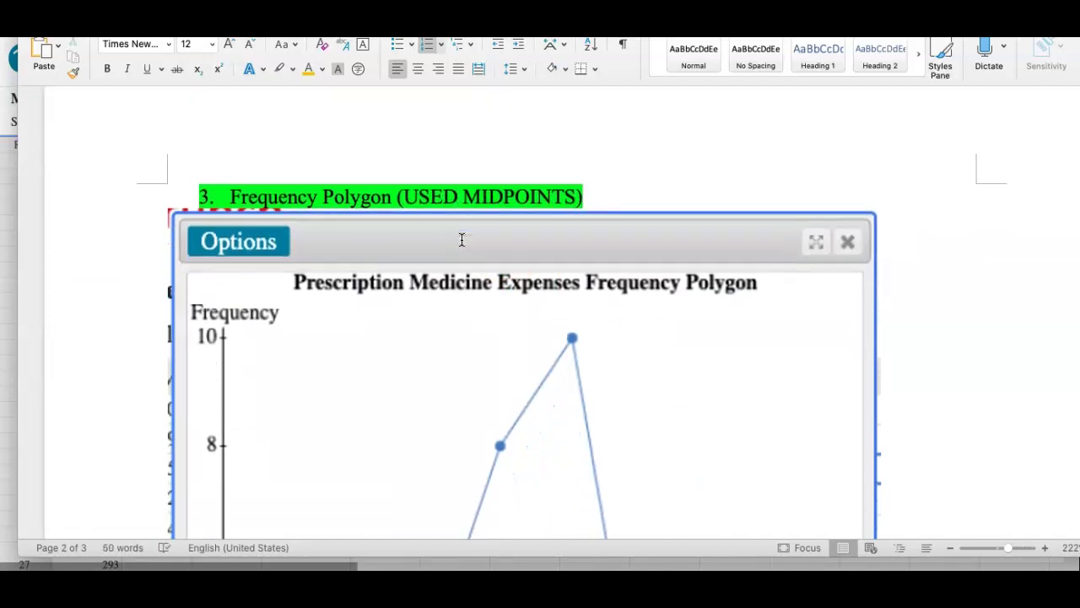
pyautogui.click(406, 196)
pyautogui.moveTo(470, 197); pyautogui.dragTo(571, 195)
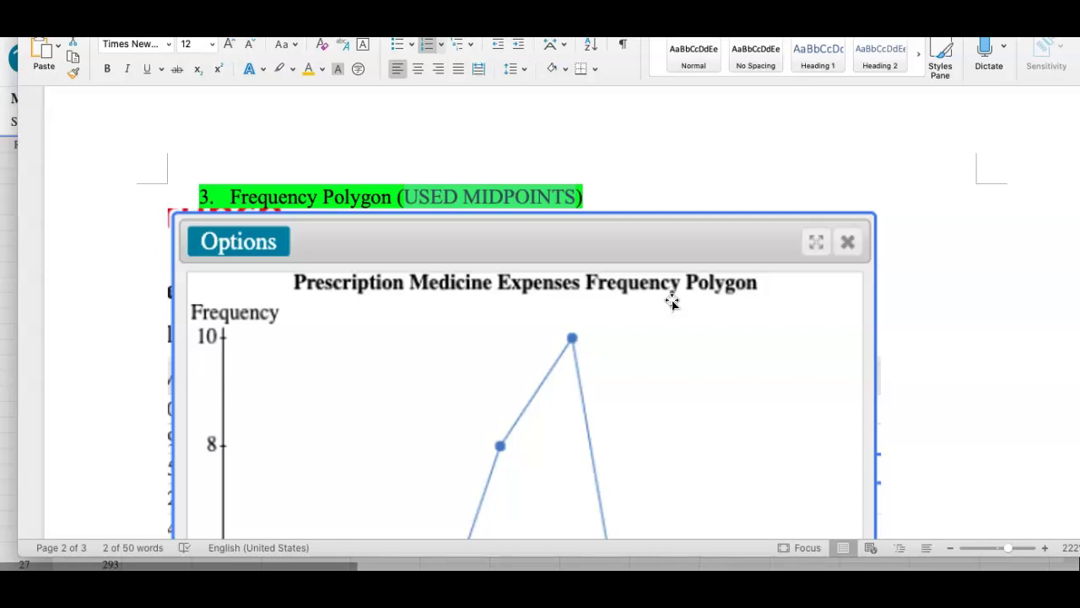
pyautogui.scroll(-3, 672, 302)
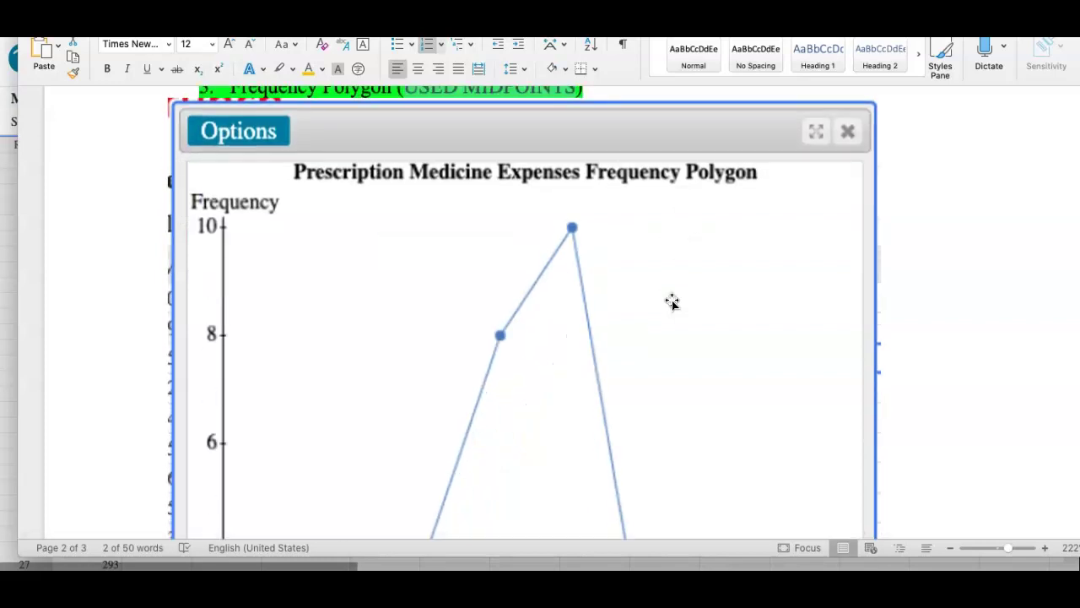
pyautogui.scroll(2, 672, 302)
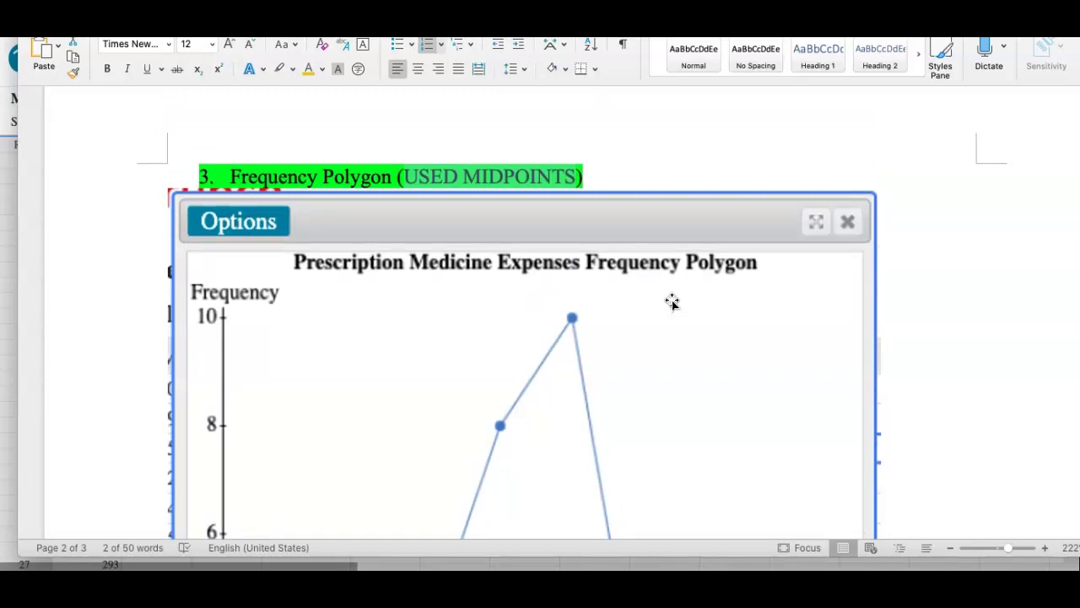
pyautogui.scroll(-10, 671, 302)
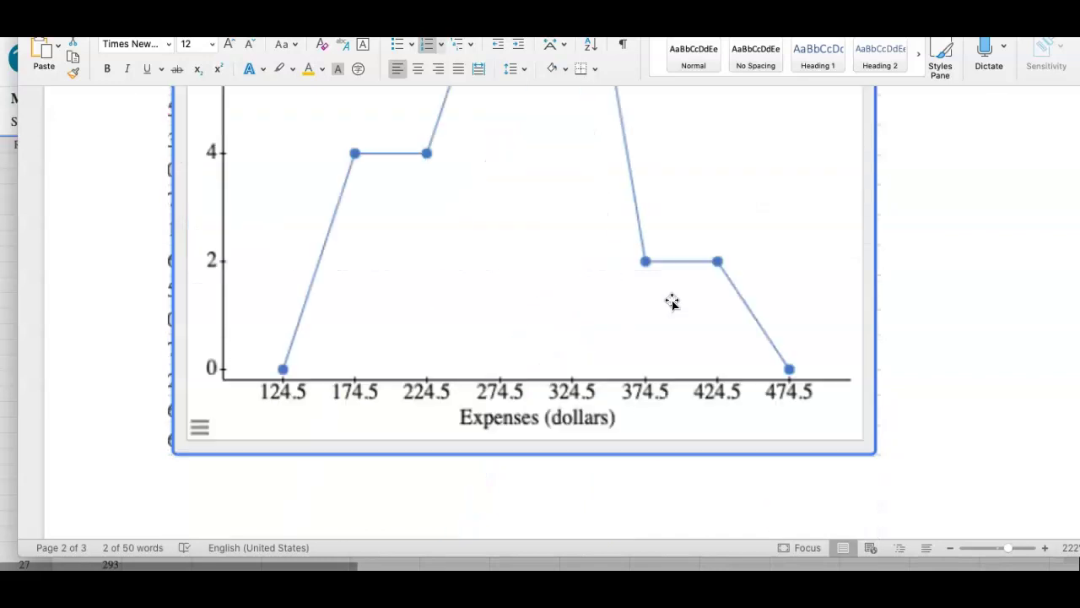
# Add the note 'Use the Upper Class Boundaries' on a new line below the Ogive heading.
pyautogui.click(631, 308)
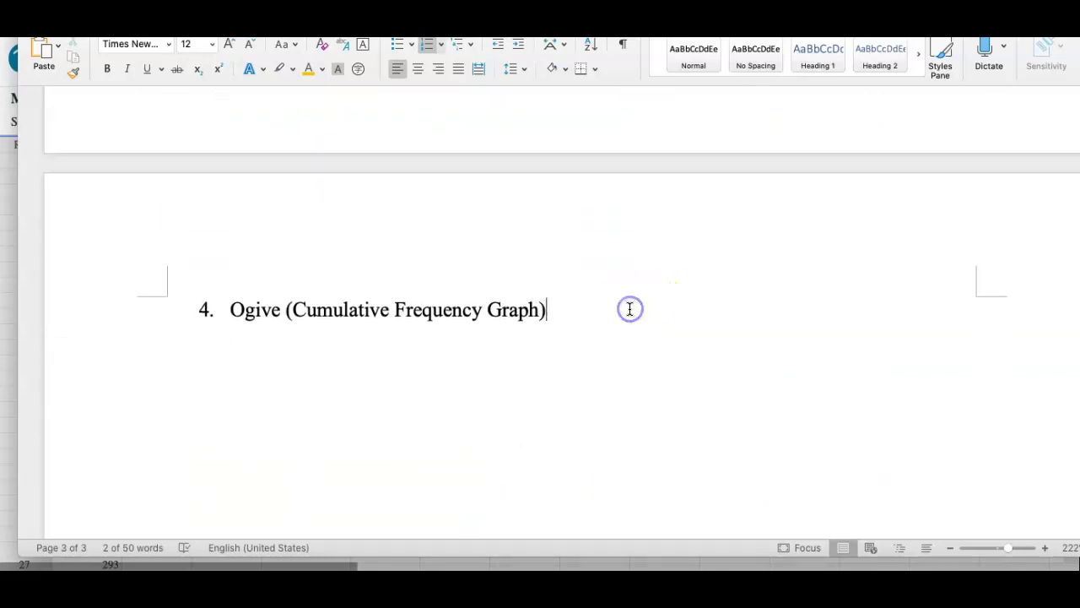
pyautogui.press('Return')
pyautogui.press('Return')
pyautogui.write('Use')
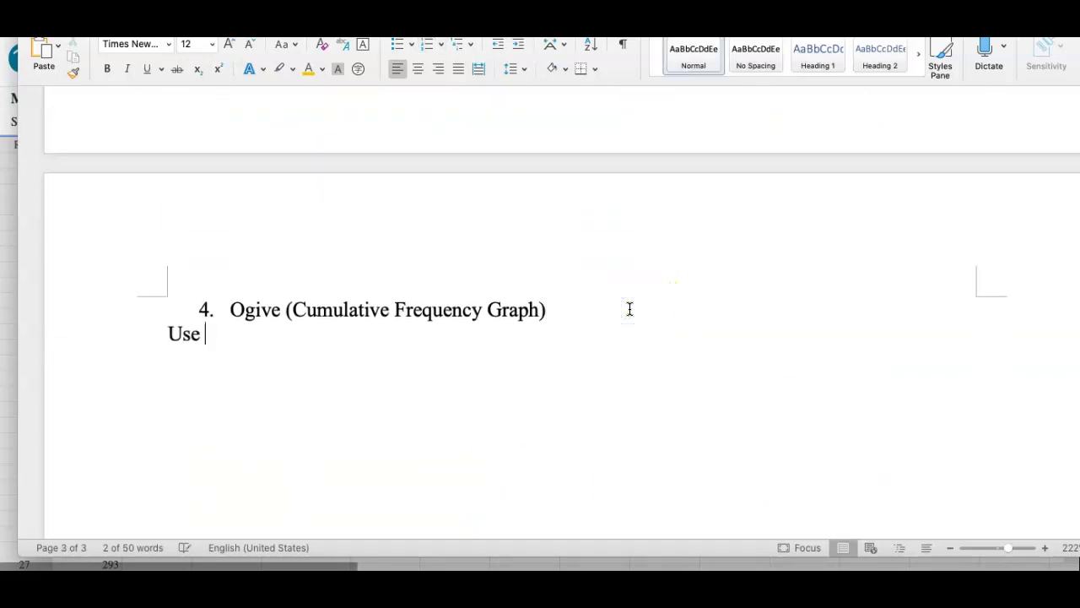
pyautogui.write(' the Upp')
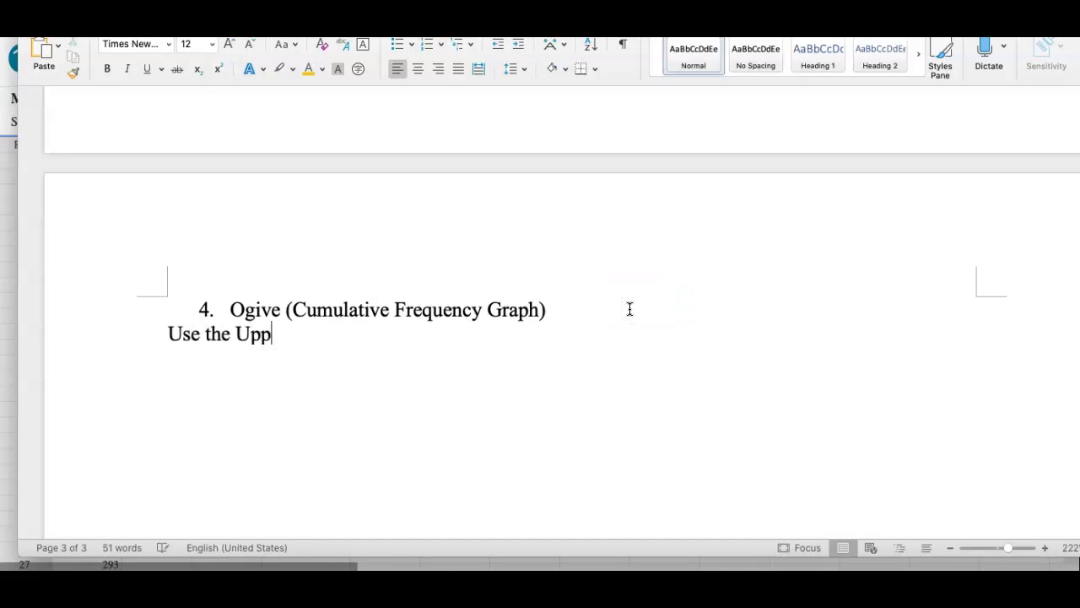
pyautogui.write('er Boundaries')
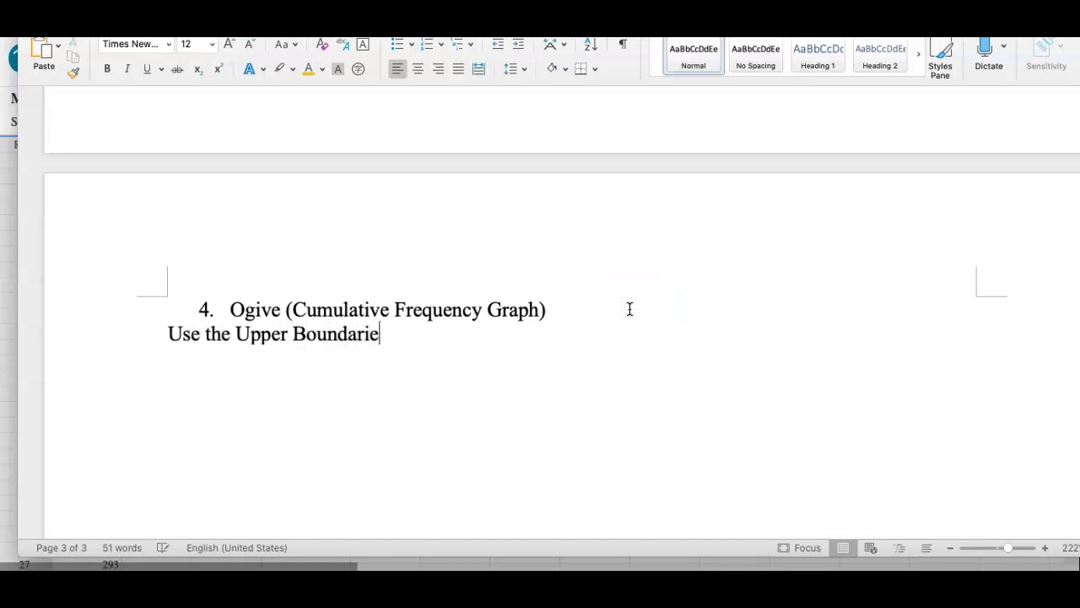
pyautogui.click(293, 332)
pyautogui.write('Limit')
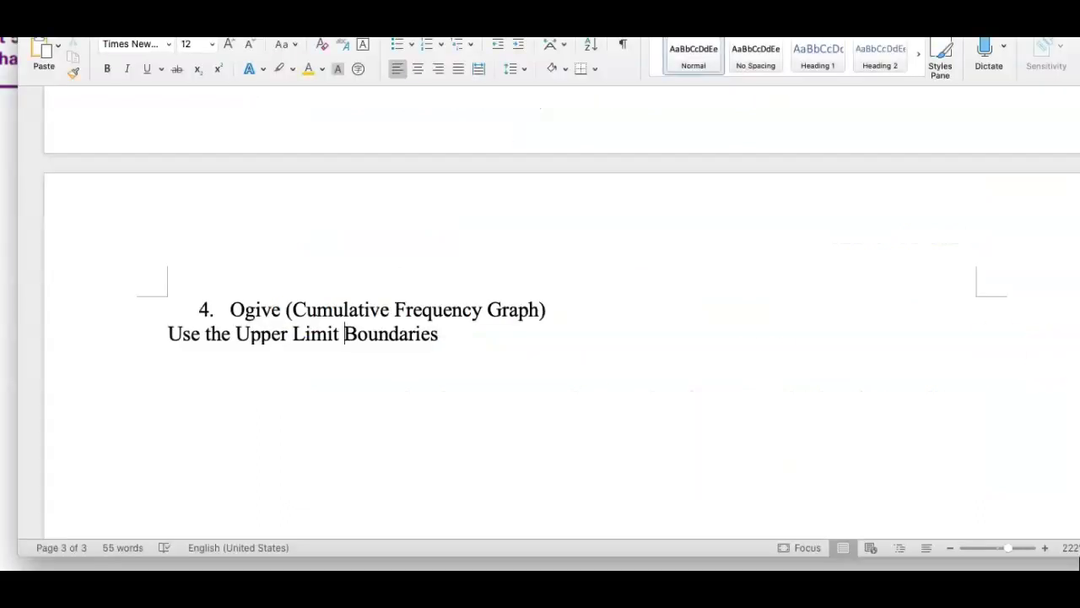
pyautogui.doubleClick(310, 333)
pyautogui.write('Class')
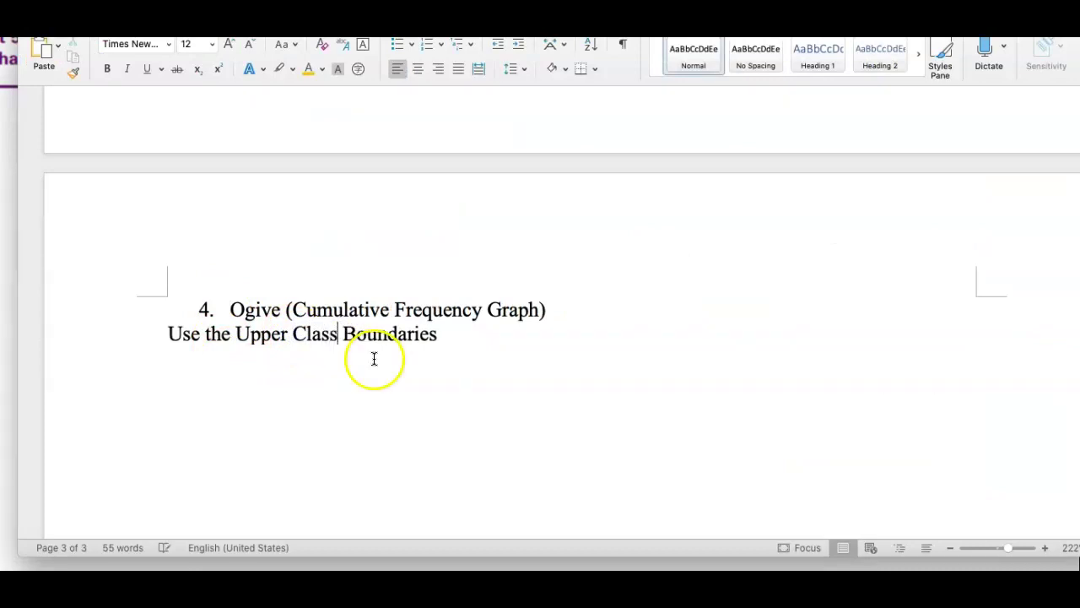
pyautogui.click(535, 424)
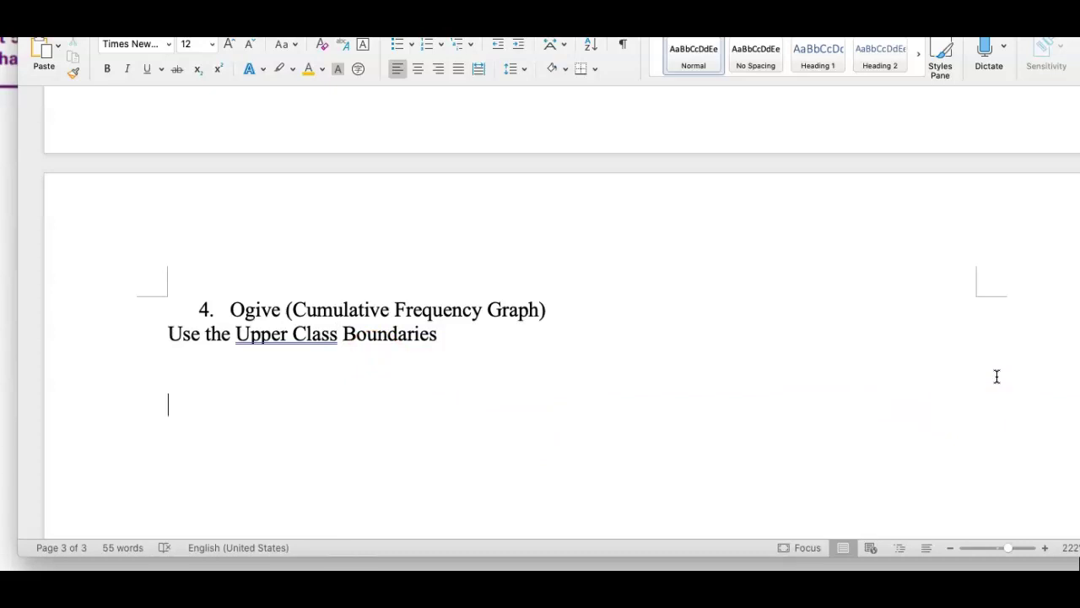
# Hyphenate the note's wording to 'Upper-Class'.
pyautogui.click(475, 346)
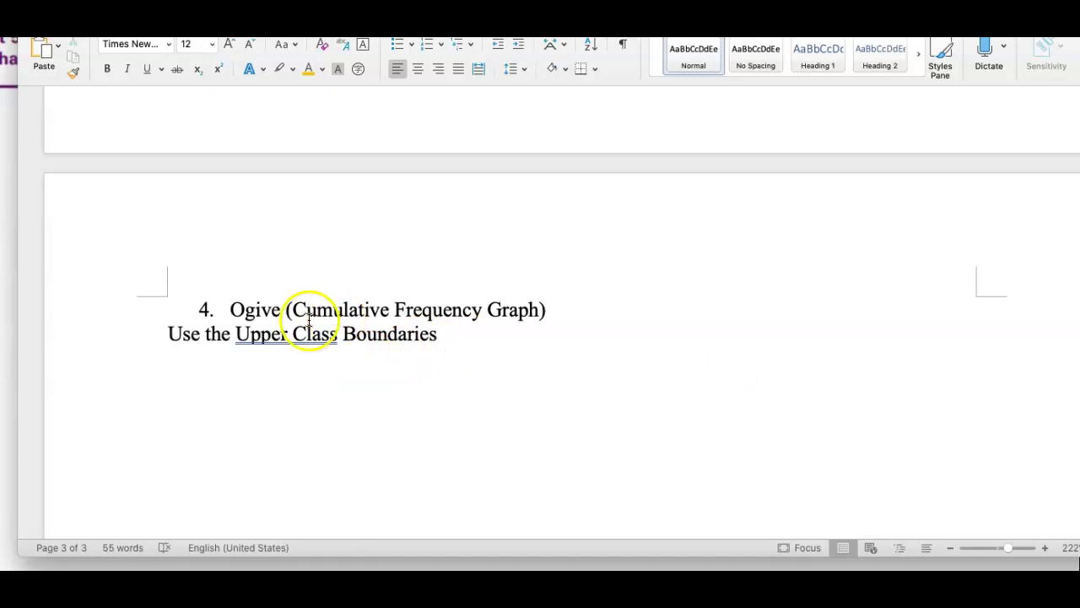
pyautogui.press('Delete')
pyautogui.write('-')
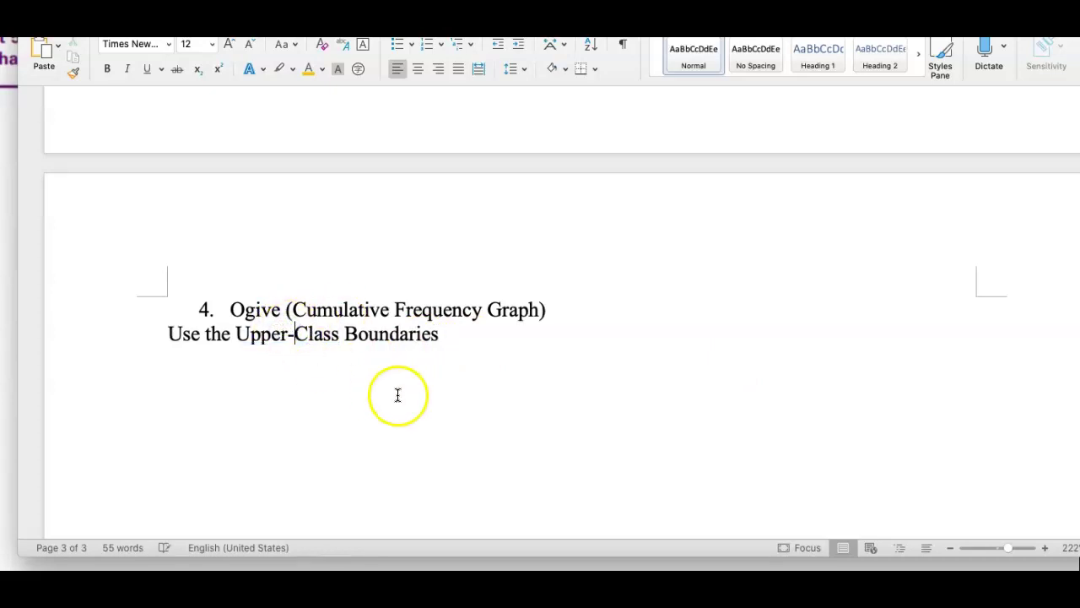
pyautogui.click(445, 347)
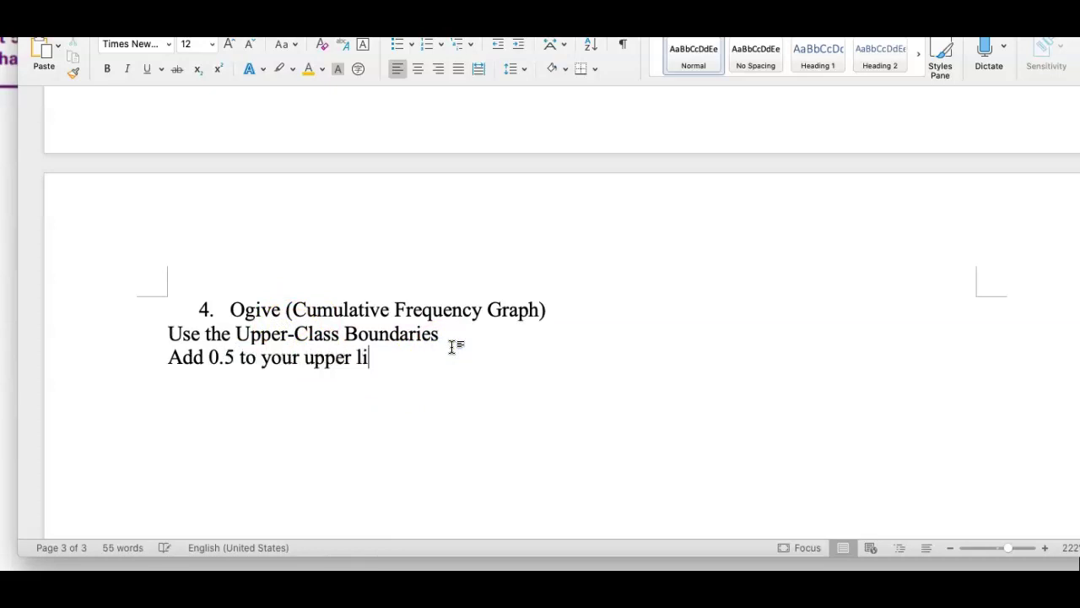
pyautogui.click(760, 430)
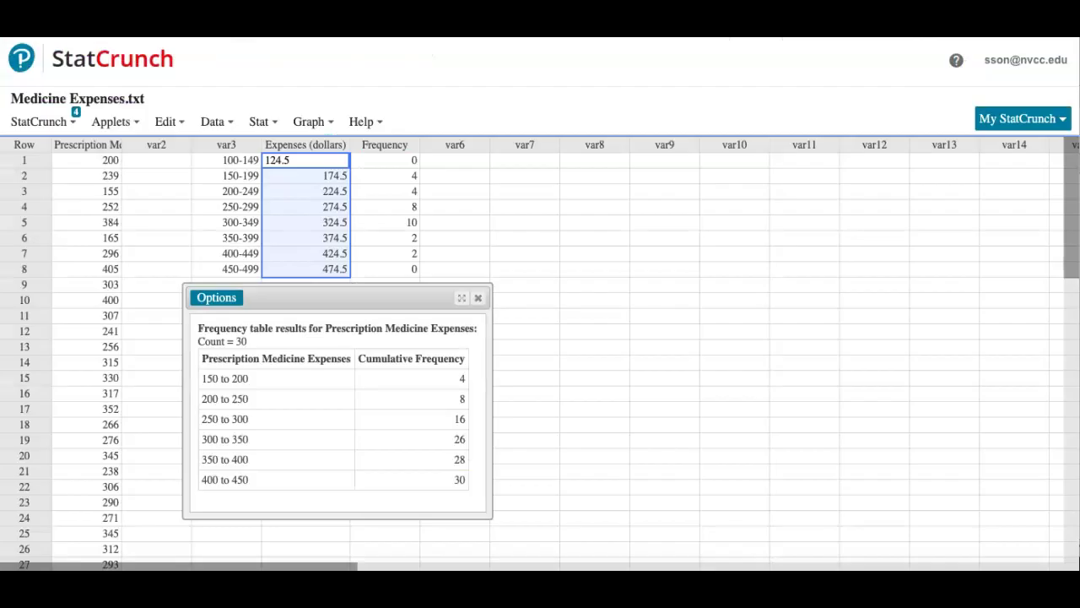
# Erase all eight Expenses midpoint values from the data sheet.
pyautogui.click(524, 238)
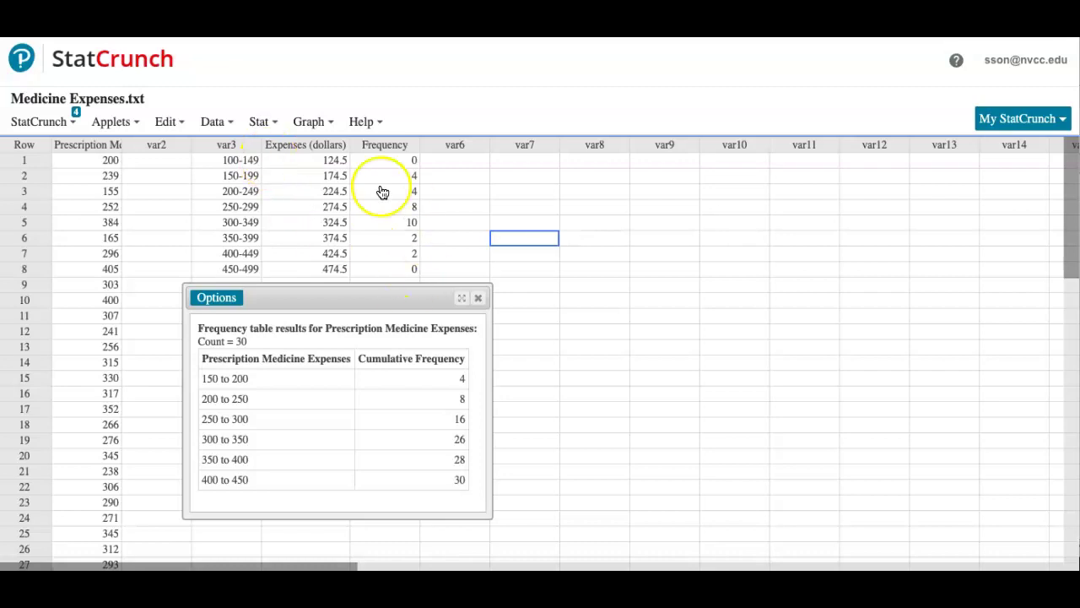
pyautogui.click(268, 121)
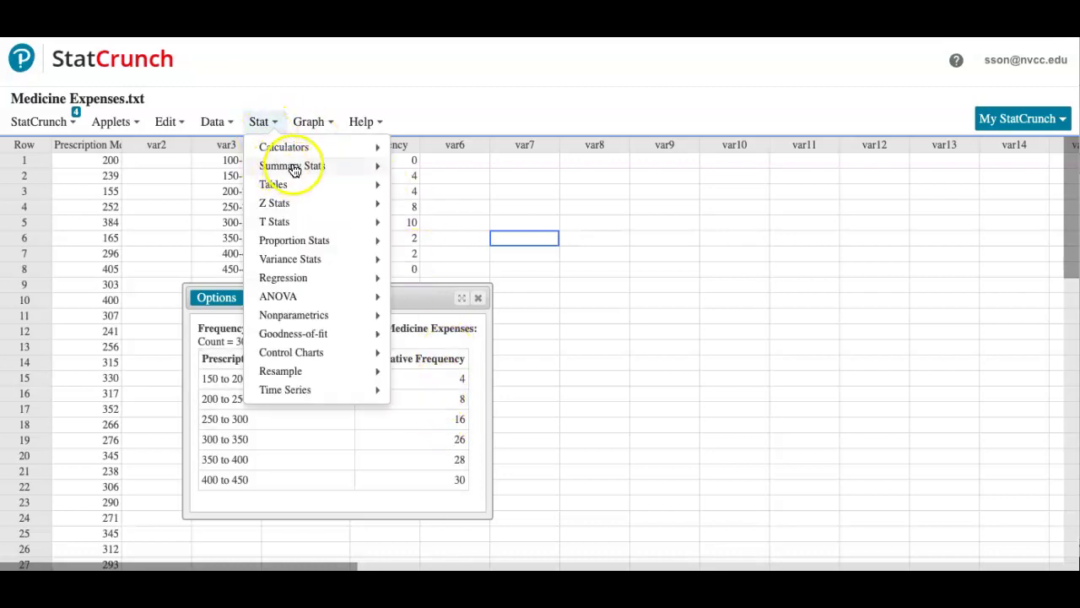
pyautogui.moveTo(354, 166)
pyautogui.click(573, 219)
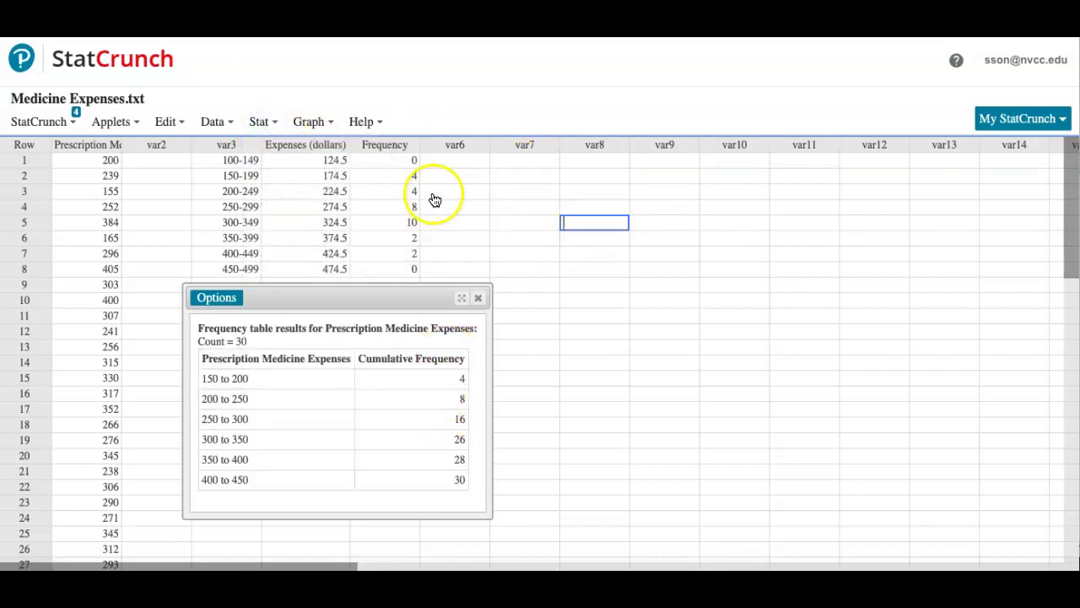
pyautogui.click(319, 160)
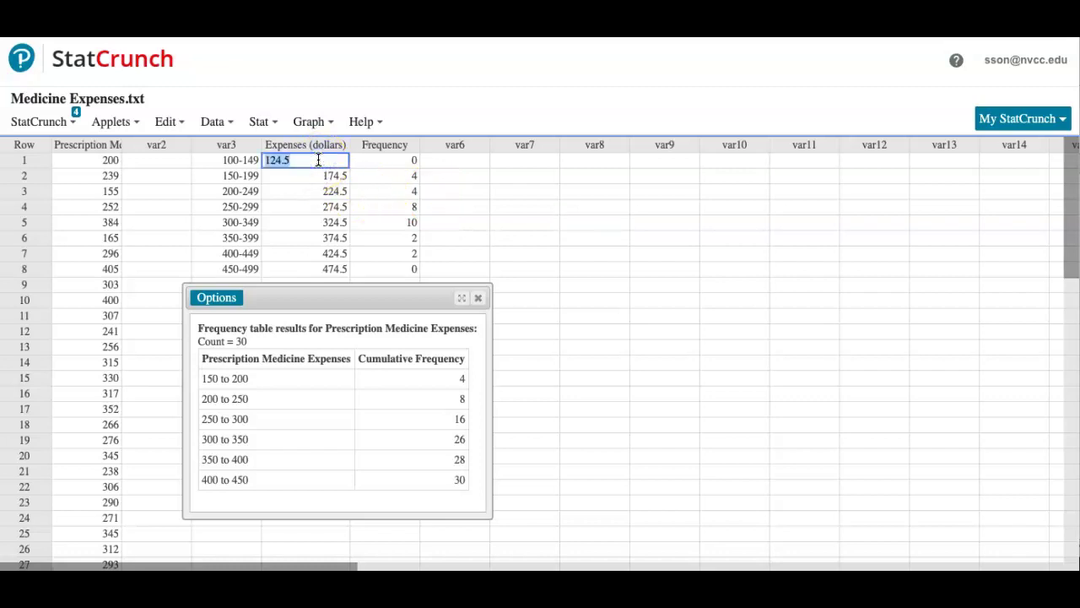
pyautogui.press('Delete')
pyautogui.press('Return')
pyautogui.press('Delete')
pyautogui.press('Return')
pyautogui.press('Delete')
pyautogui.press('Return')
pyautogui.press('Delete')
pyautogui.press('Return')
pyautogui.press('Delete')
pyautogui.press('Return')
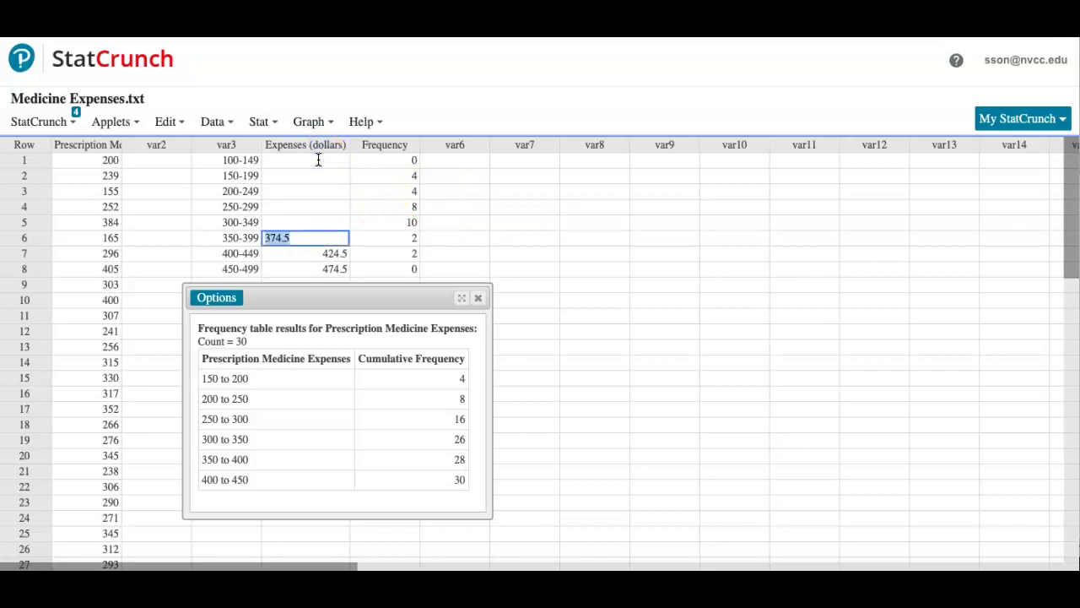
pyautogui.press('Delete')
pyautogui.press('Return')
pyautogui.press('Delete')
pyautogui.press('Return')
pyautogui.press('Delete')
pyautogui.press('Return')
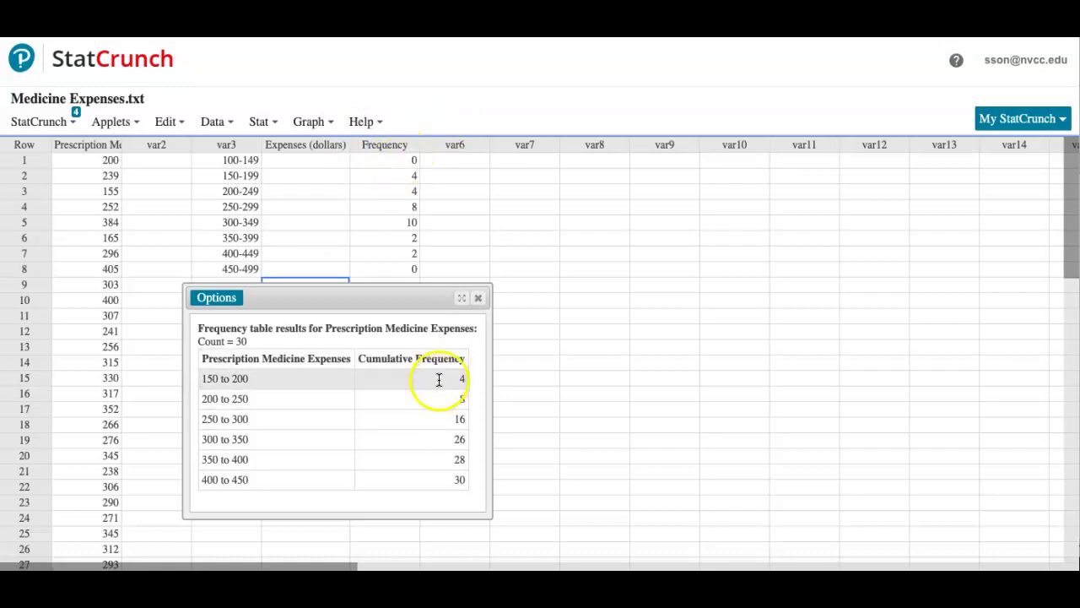
# Compare the row 1 and 2 Frequency values against the results table's cumulative frequencies.
pyautogui.click(409, 173)
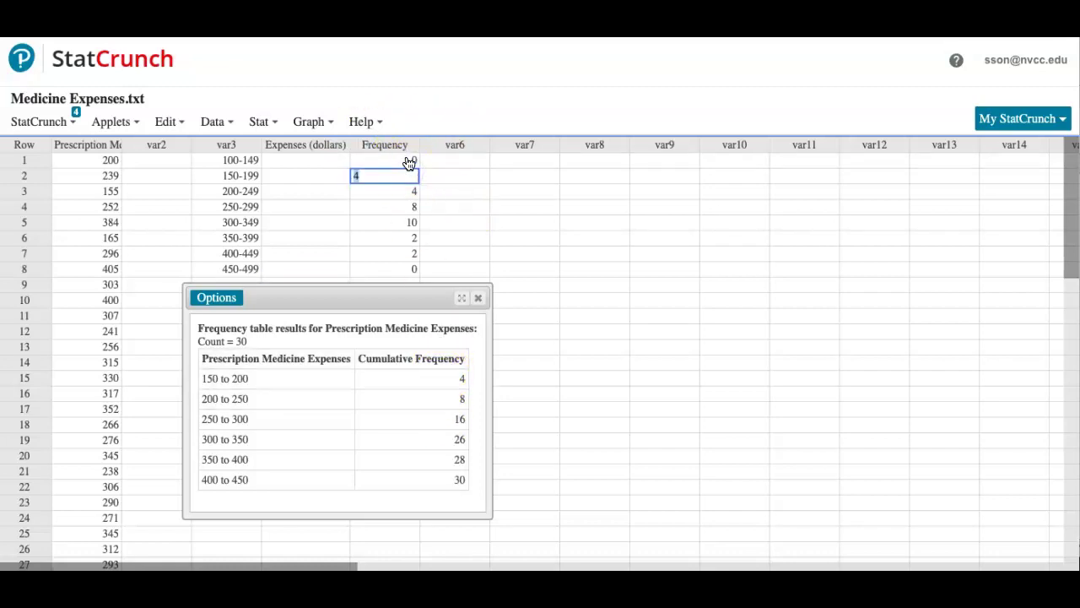
pyautogui.click(408, 164)
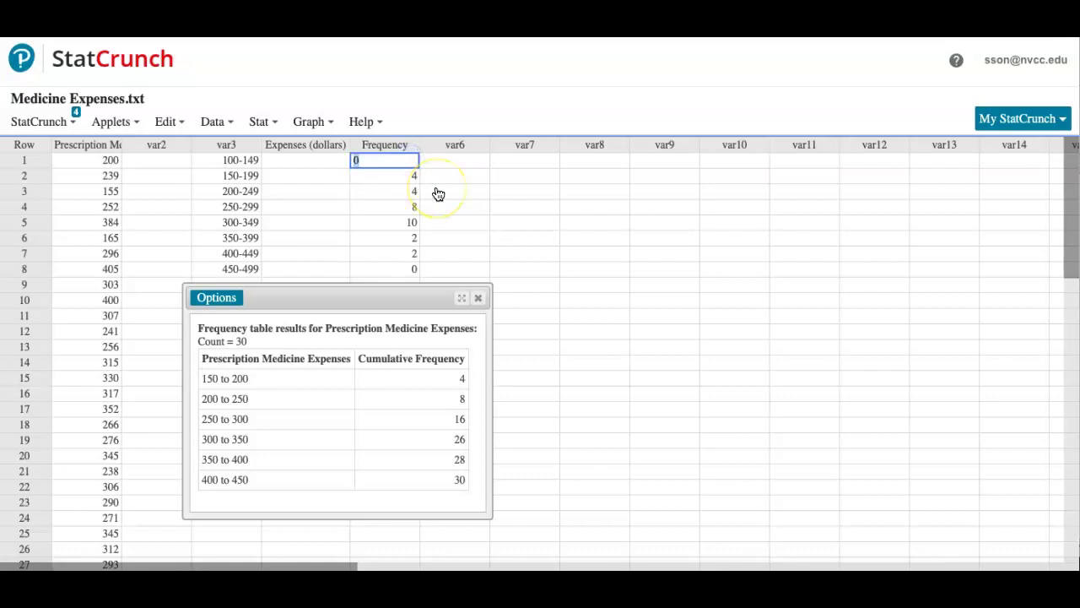
pyautogui.press('Return')
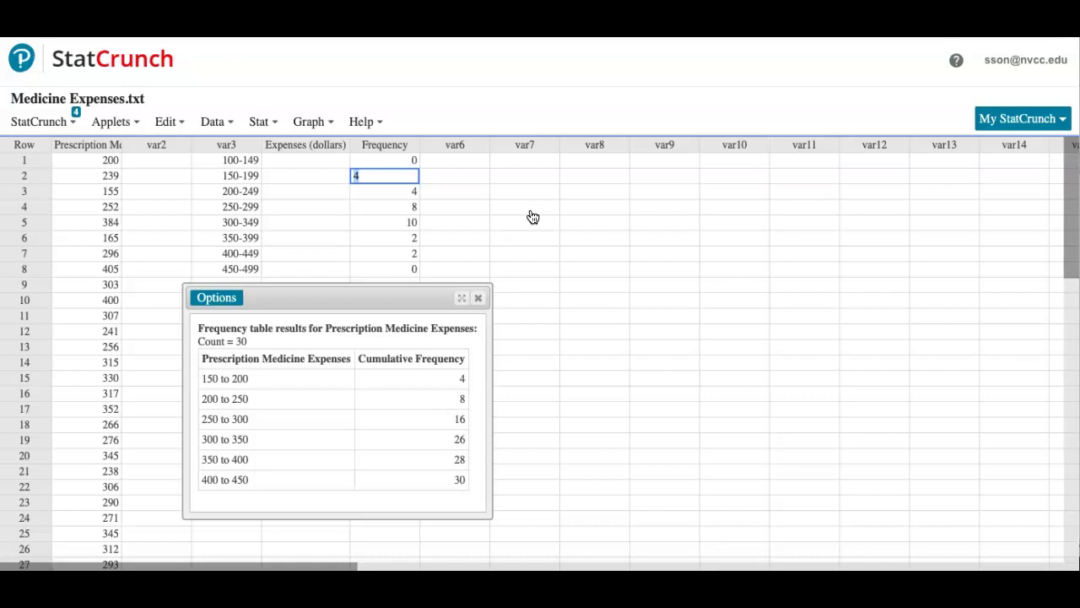
pyautogui.click(403, 160)
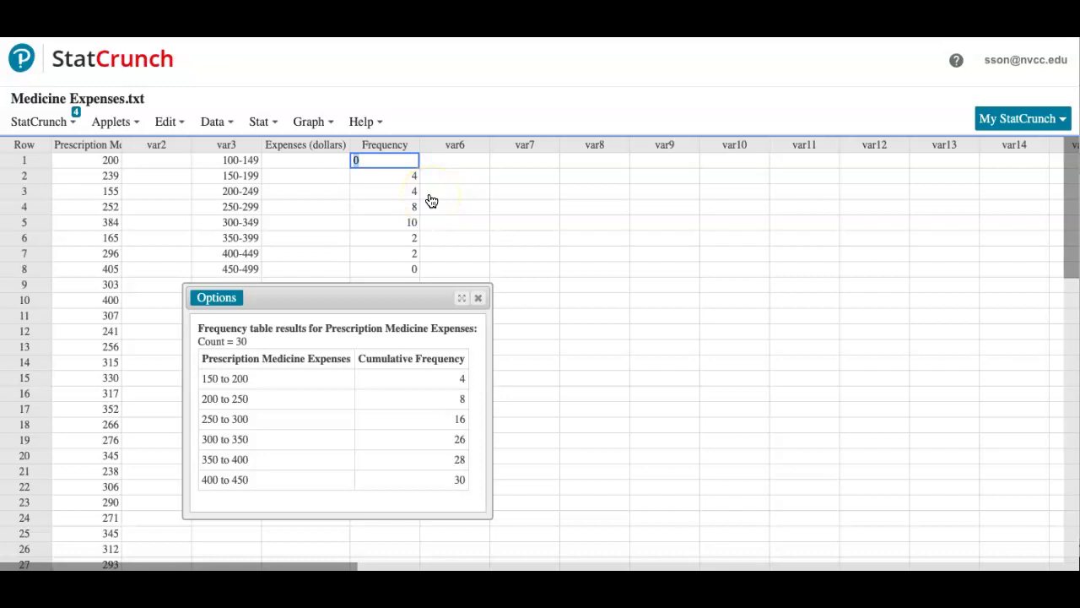
pyautogui.click(390, 167)
pyautogui.click(397, 176)
pyautogui.click(403, 159)
pyautogui.click(397, 178)
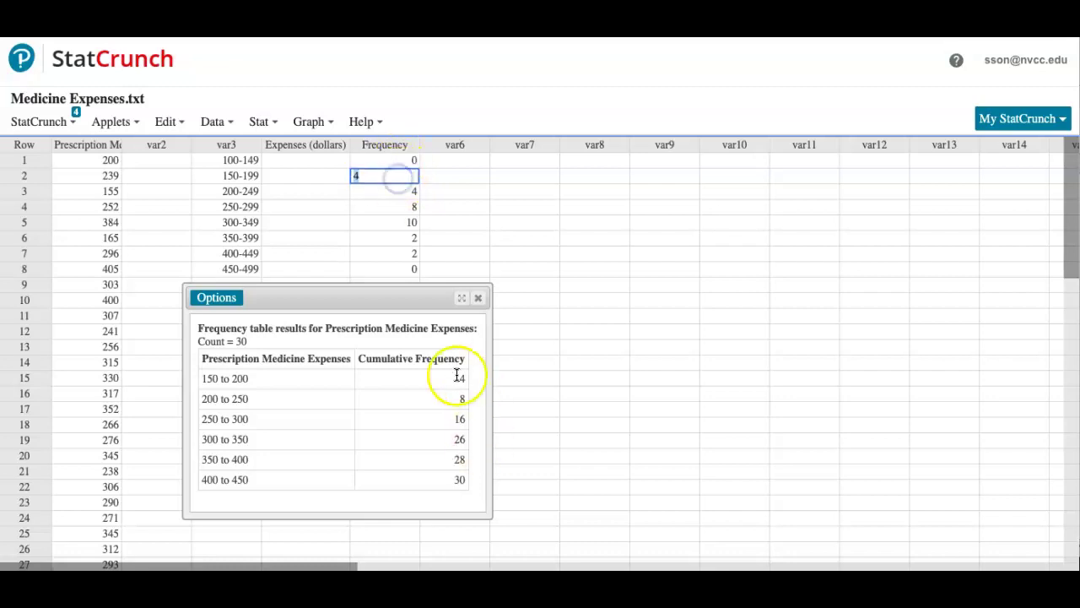
pyautogui.moveTo(451, 389); pyautogui.dragTo(463, 470)
pyautogui.click(463, 470)
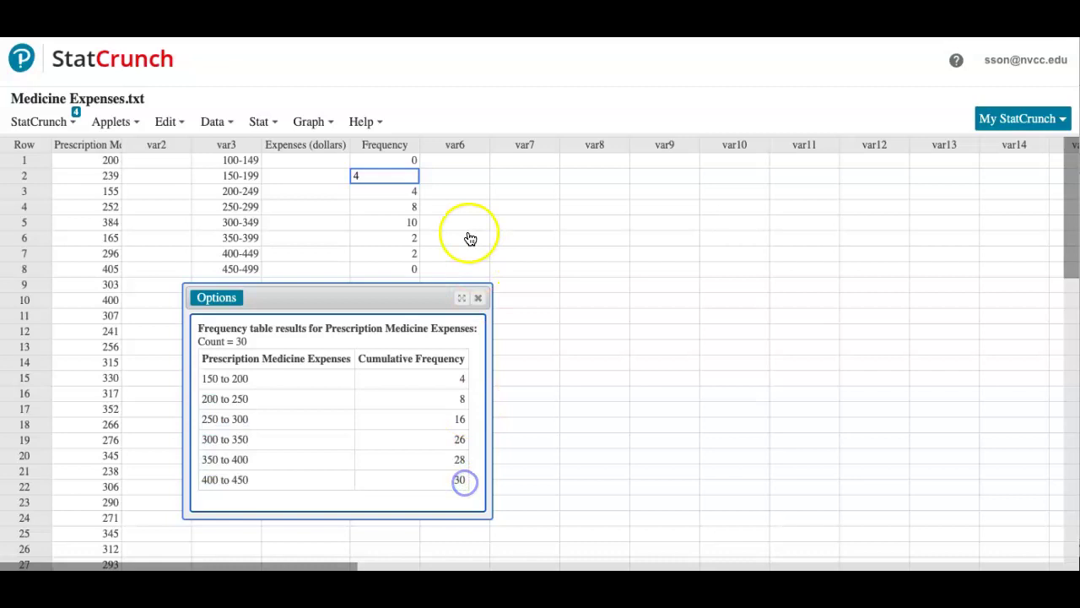
# Clear the old Frequency values from row 3 down and rename the column to Cumulative Frequency.
pyautogui.click(412, 192)
pyautogui.press('BackSpace')
pyautogui.press('Down')
pyautogui.press('BackSpace')
pyautogui.press('Down')
pyautogui.press('BackSpace')
pyautogui.press('Down')
pyautogui.press('BackSpace')
pyautogui.press('Down')
pyautogui.press('BackSpace')
pyautogui.press('Down')
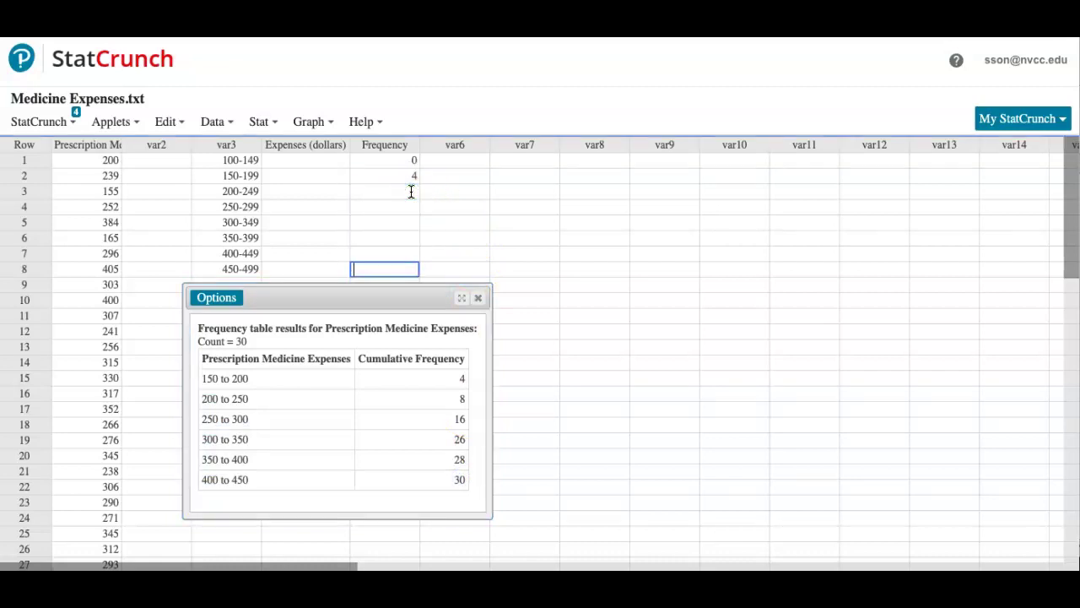
pyautogui.press('BackSpace')
pyautogui.press('Up')
pyautogui.press('Up')
pyautogui.press('Up')
pyautogui.press('Up')
pyautogui.press('Up')
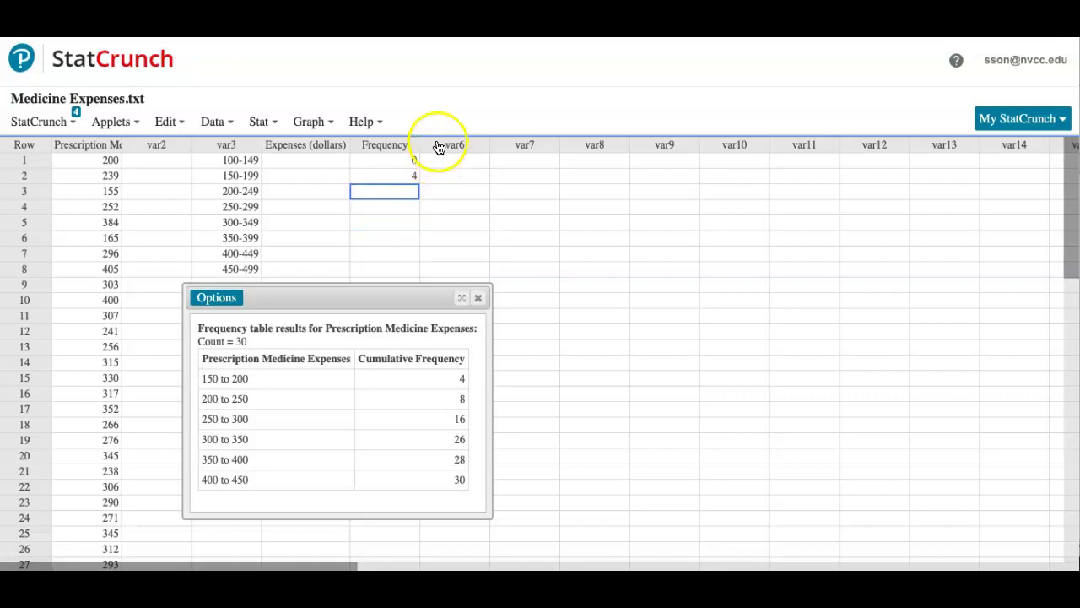
pyautogui.click(379, 144)
pyautogui.click(357, 144)
pyautogui.write('Cu')
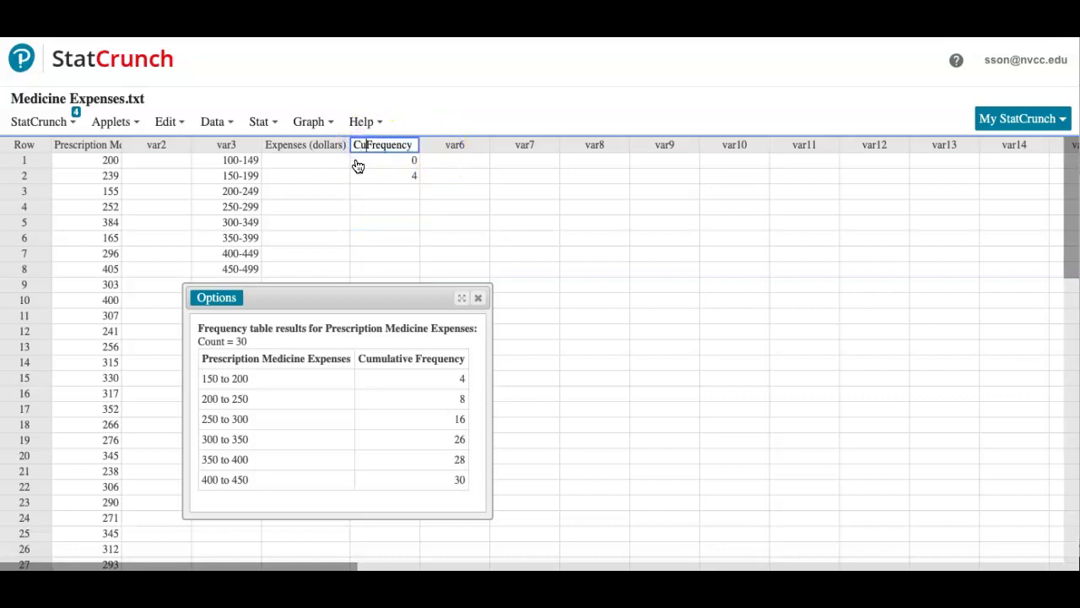
pyautogui.write('mulative')
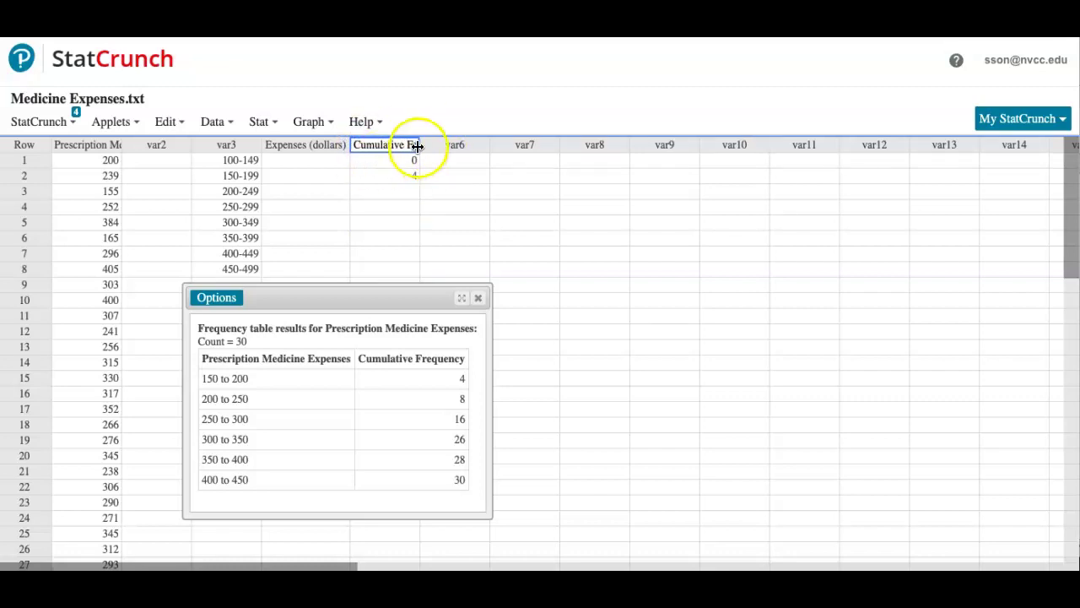
pyautogui.moveTo(419, 145); pyautogui.dragTo(473, 147)
# Enter cumulative frequencies 8, 16, 26, 28 and 30 below the existing 0 and 4.
pyautogui.click(436, 179)
pyautogui.press('Return')
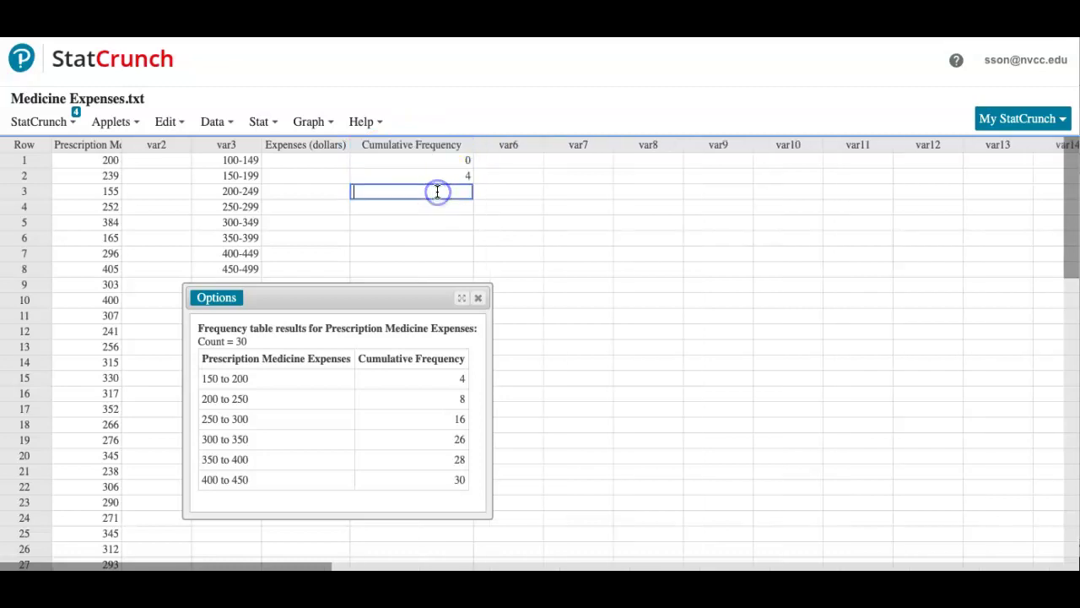
pyautogui.write('9')
pyautogui.press('Return')
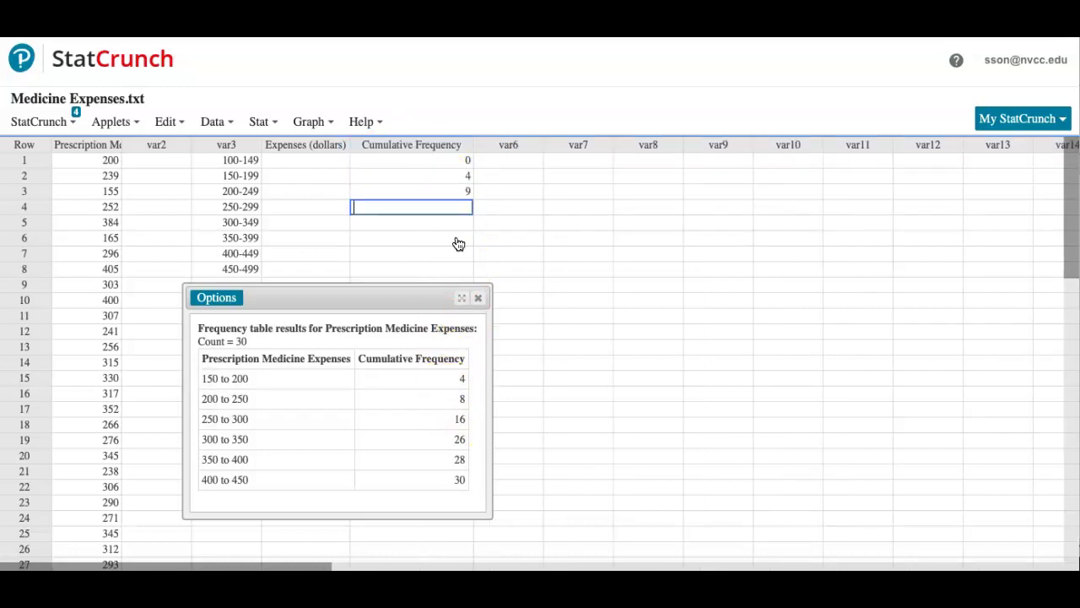
pyautogui.press('Up')
pyautogui.write('8')
pyautogui.press('Return')
pyautogui.press('Return')
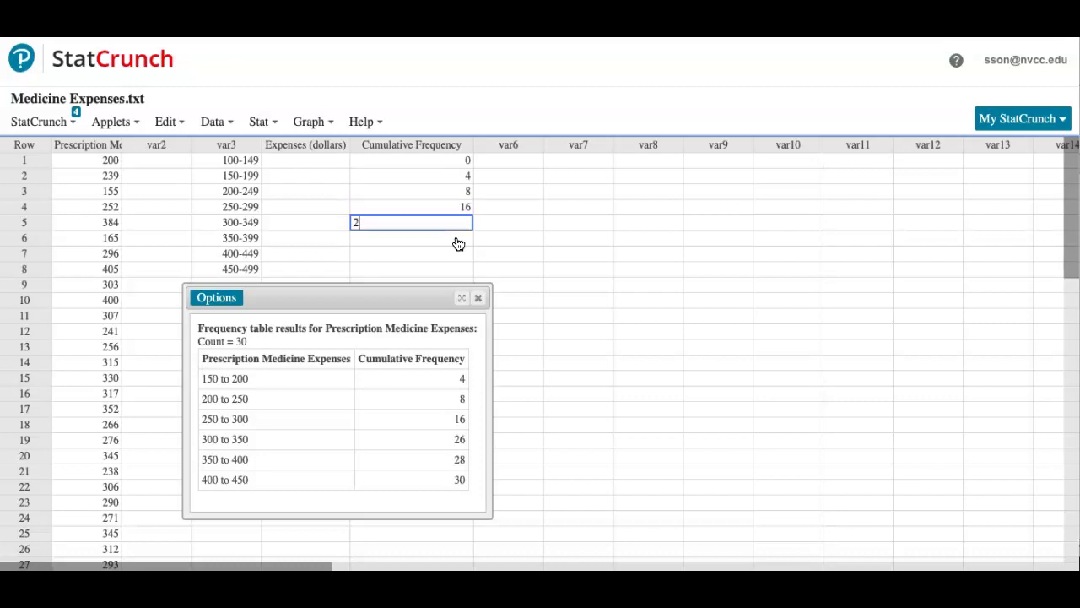
pyautogui.write('26')
pyautogui.press('Return')
pyautogui.write('28')
pyautogui.press('Return')
pyautogui.write('3')
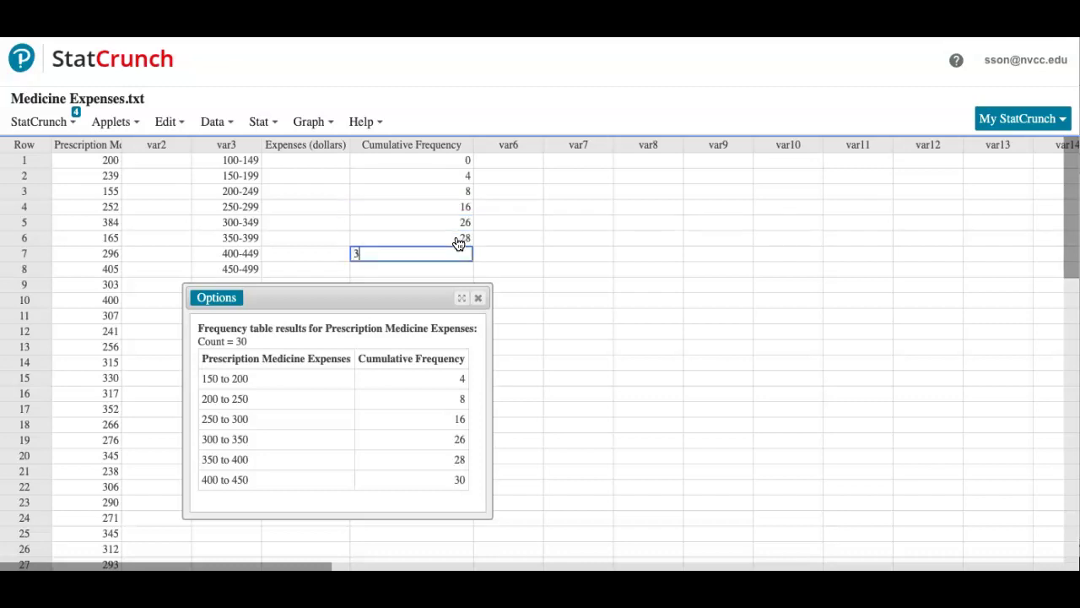
pyautogui.write('0')
pyautogui.press('Tab')
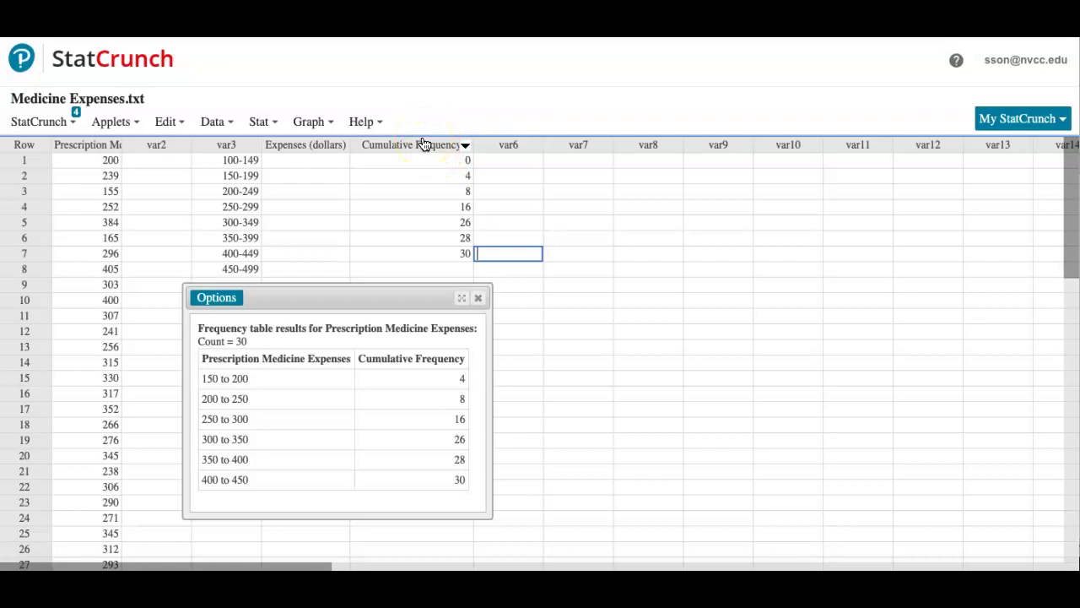
# Delete the 450-499 class label in row 8 and widen the Expenses (dollars) column.
pyautogui.click(226, 268)
pyautogui.press('BackSpace')
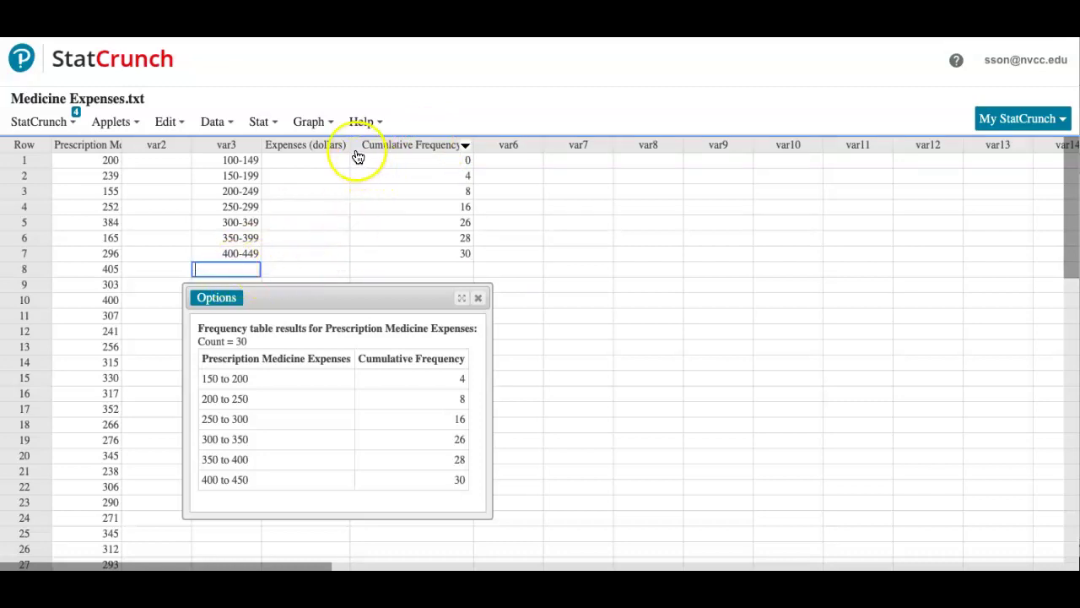
pyautogui.moveTo(349, 148); pyautogui.dragTo(370, 147)
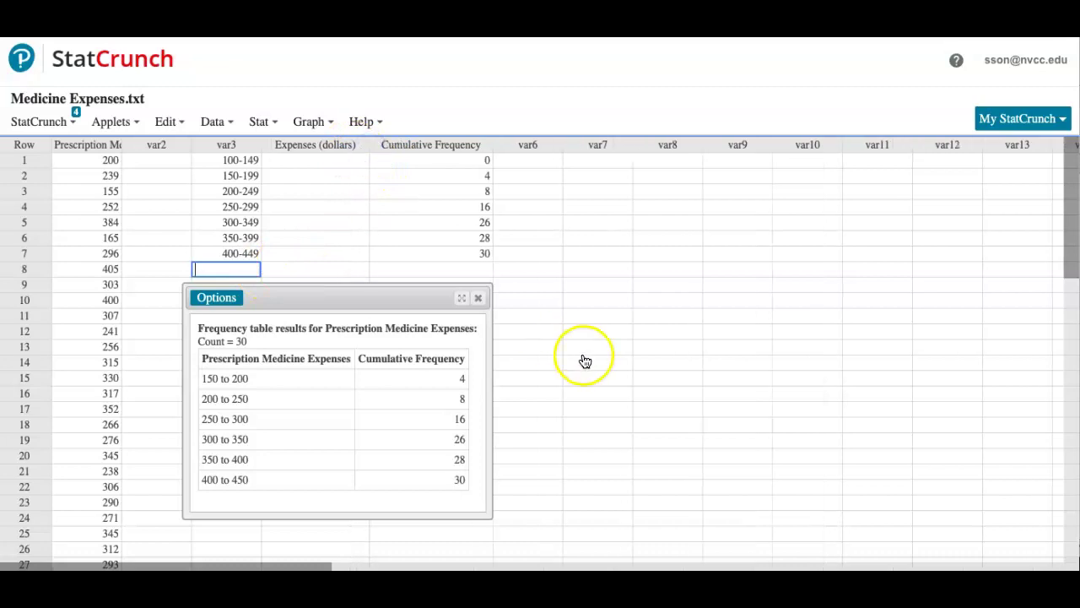
# In Word, highlight 'Upper-Class Boundaries' and the line 'Add 0.5 to your upper limit'.
pyautogui.press('super+Tab')
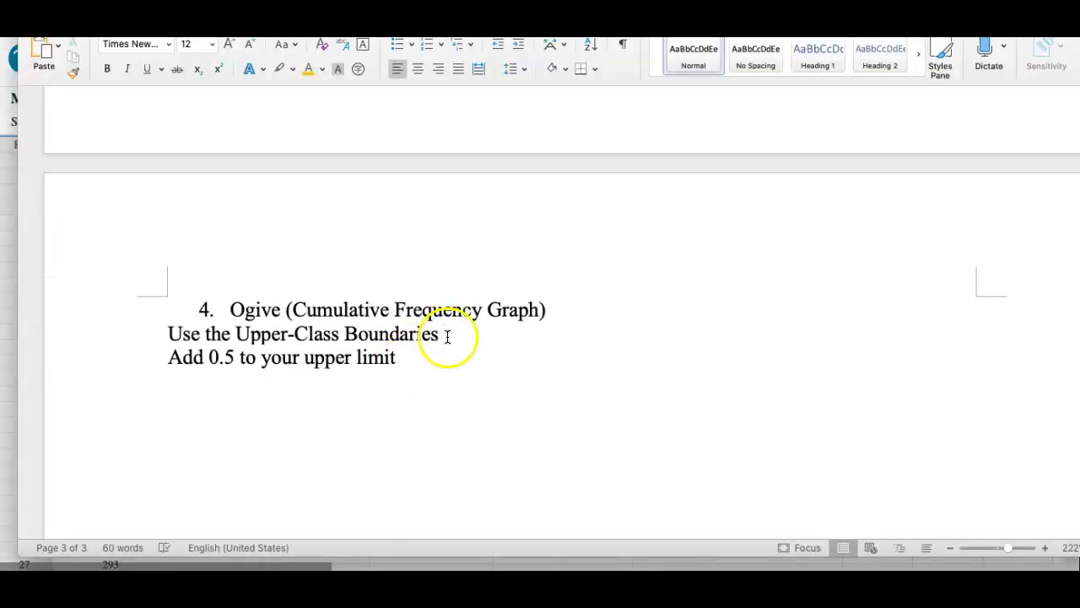
pyautogui.moveTo(443, 335); pyautogui.dragTo(251, 328)
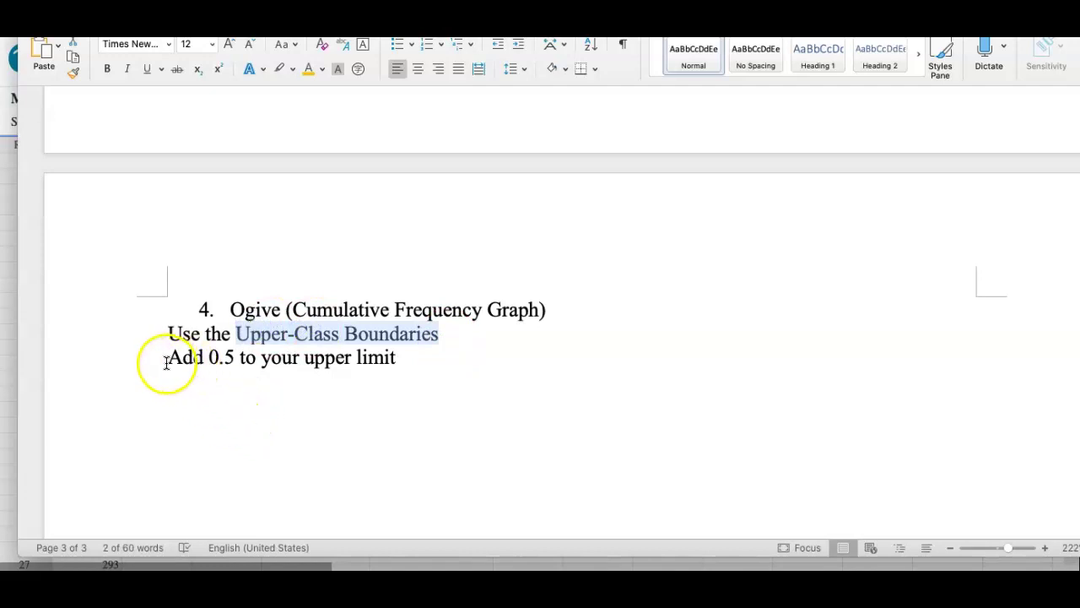
pyautogui.moveTo(165, 365); pyautogui.dragTo(388, 366)
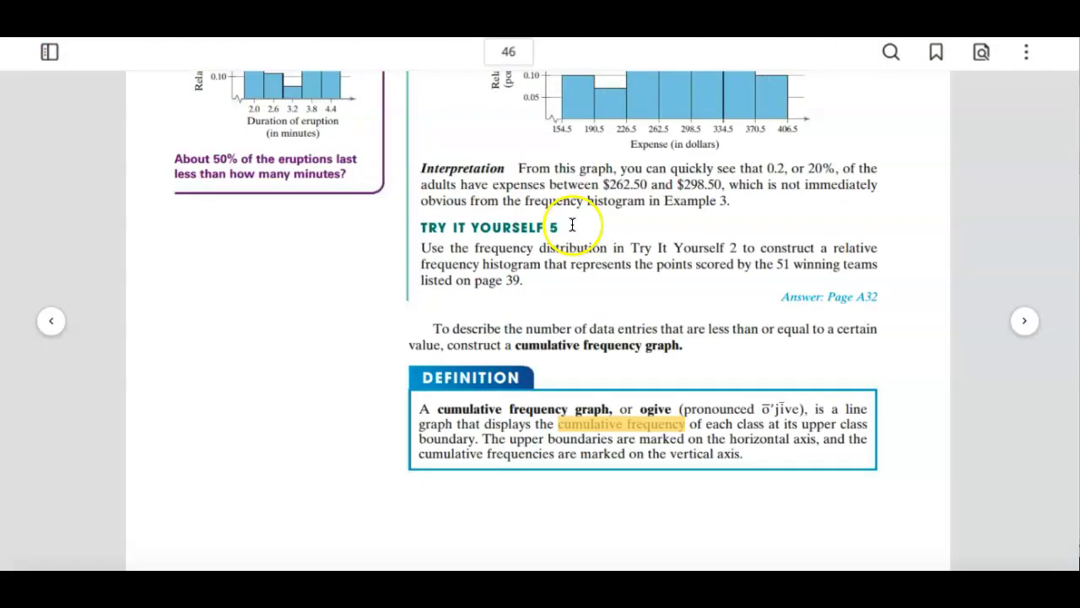
# Search the eText for 'upper class boundary' and read page 44 on adding 0.5 to upper limits.
pyautogui.click(884, 51)
pyautogui.click(721, 182)
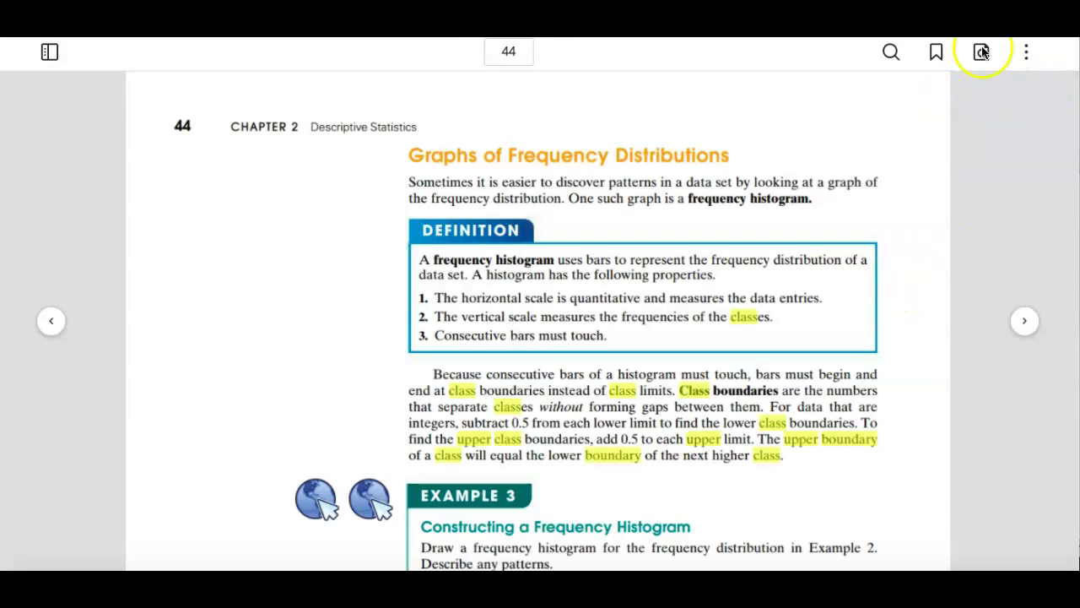
pyautogui.click(892, 53)
pyautogui.click(1044, 99)
pyautogui.click(1055, 53)
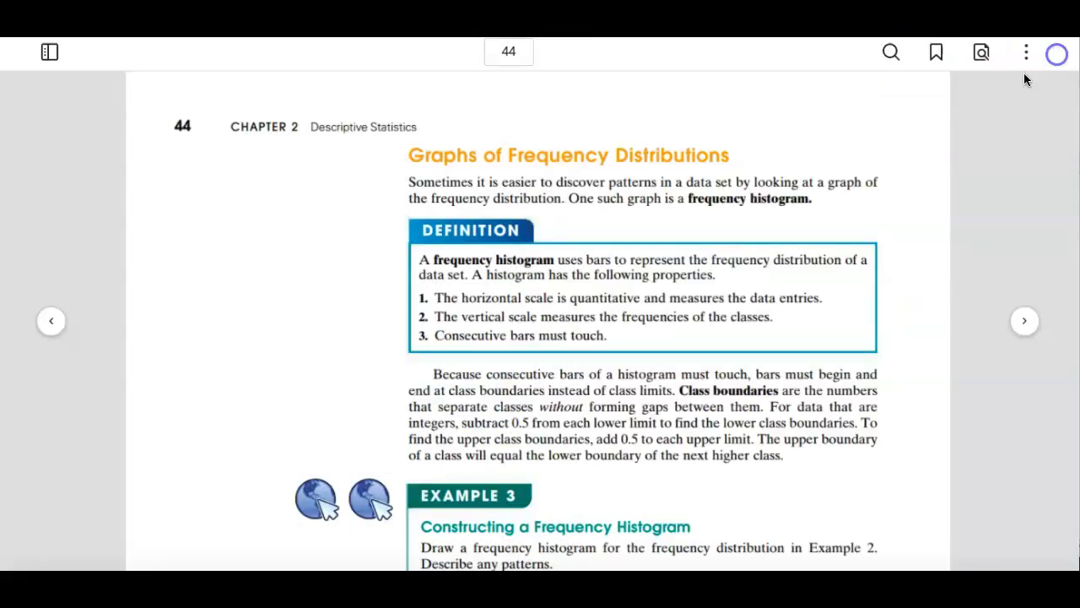
pyautogui.scroll(-3, 864, 277)
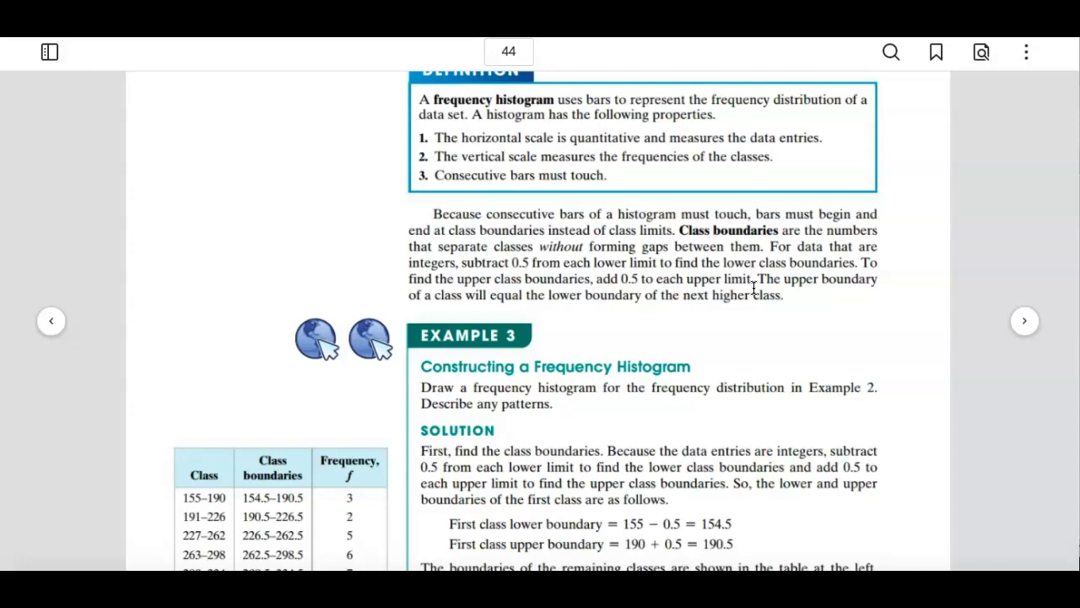
pyautogui.scroll(3, 754, 287)
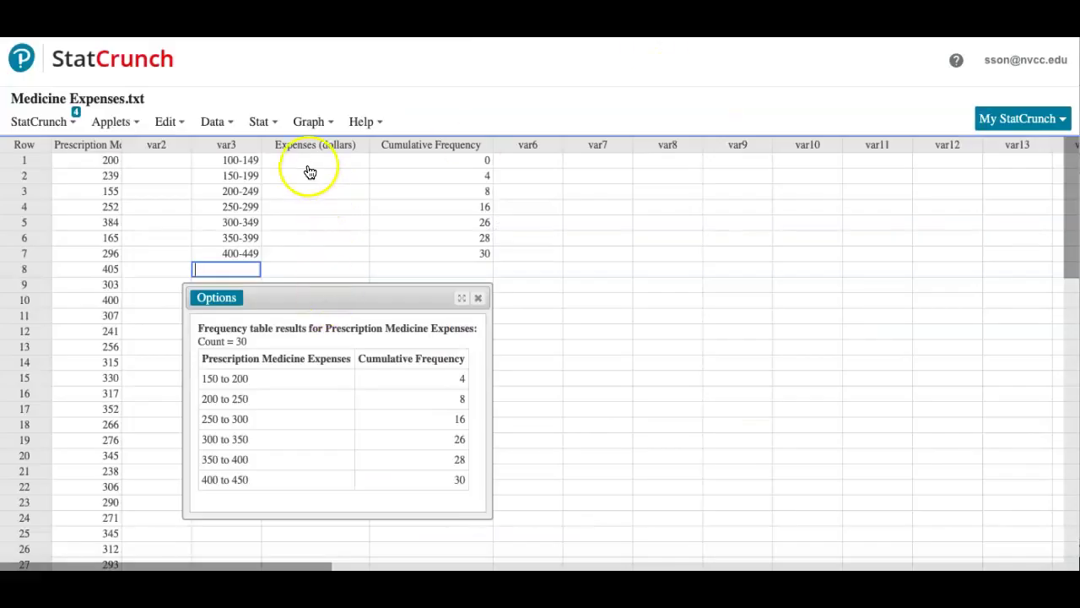
# Close the frequency table results and enter upper boundary 149.5 for the 100-149 class.
pyautogui.click(308, 166)
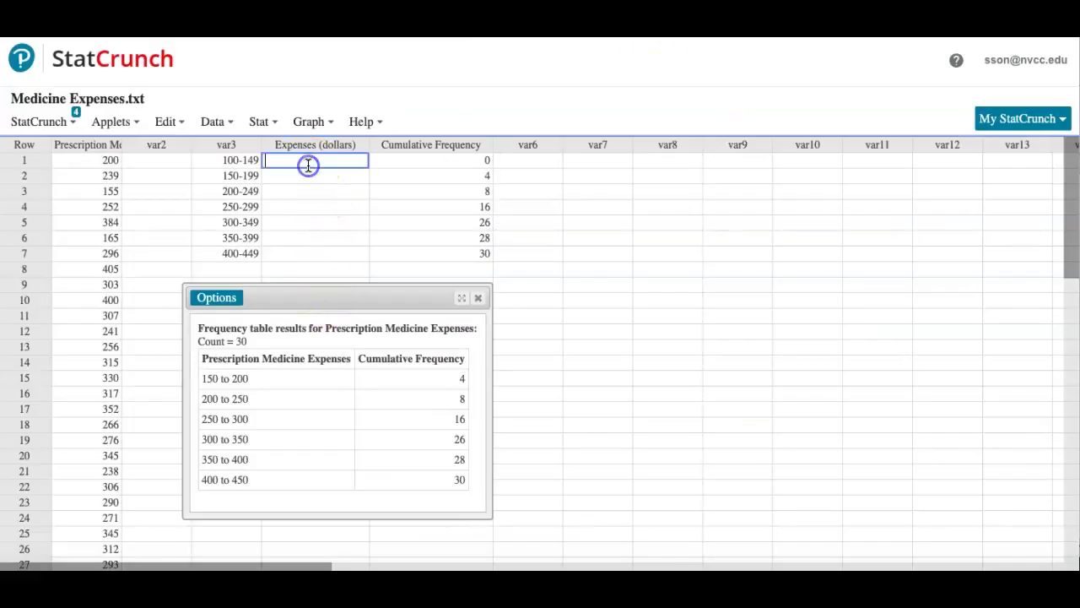
pyautogui.click(477, 298)
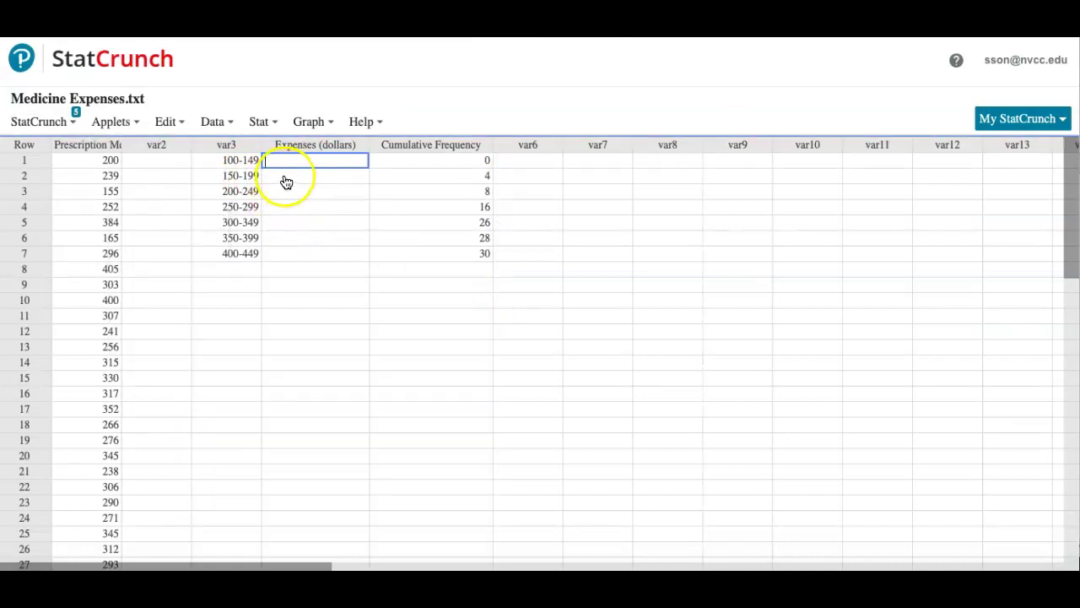
pyautogui.click(212, 161)
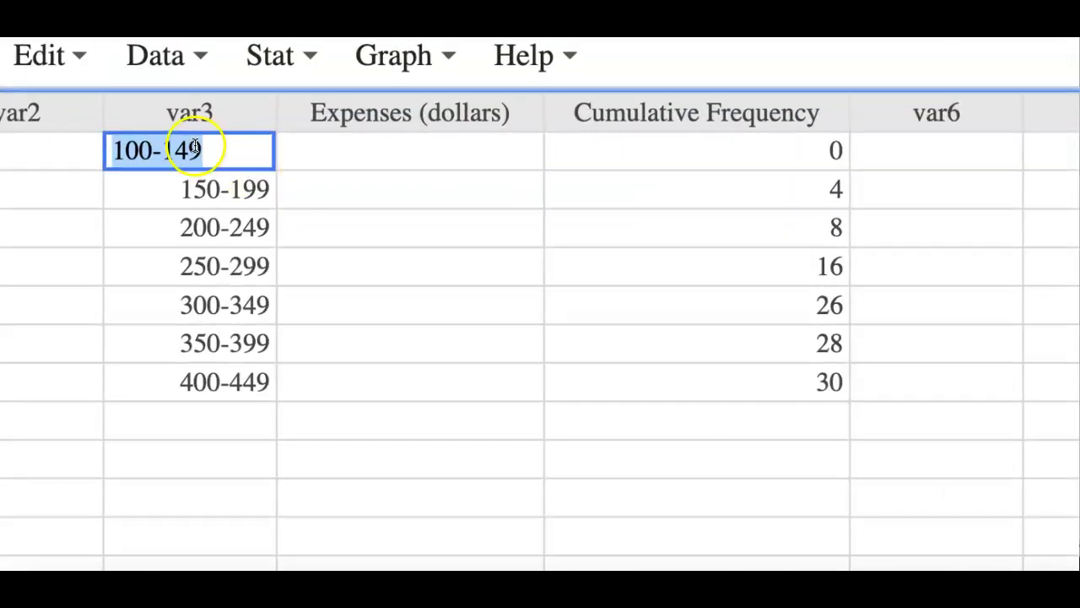
pyautogui.moveTo(162, 152); pyautogui.dragTo(204, 152)
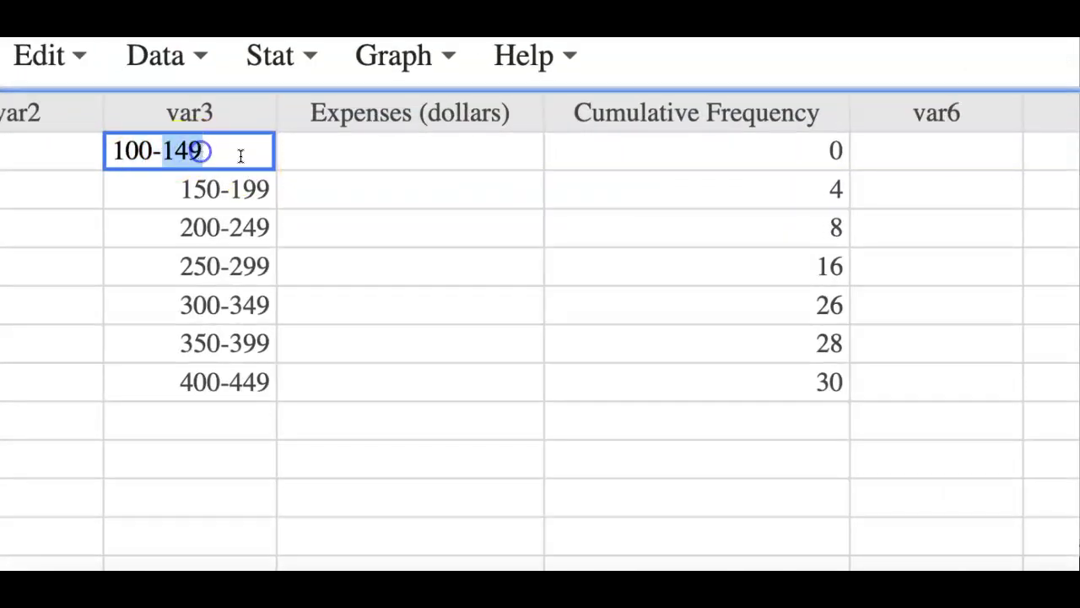
pyautogui.click(336, 159)
pyautogui.write('149')
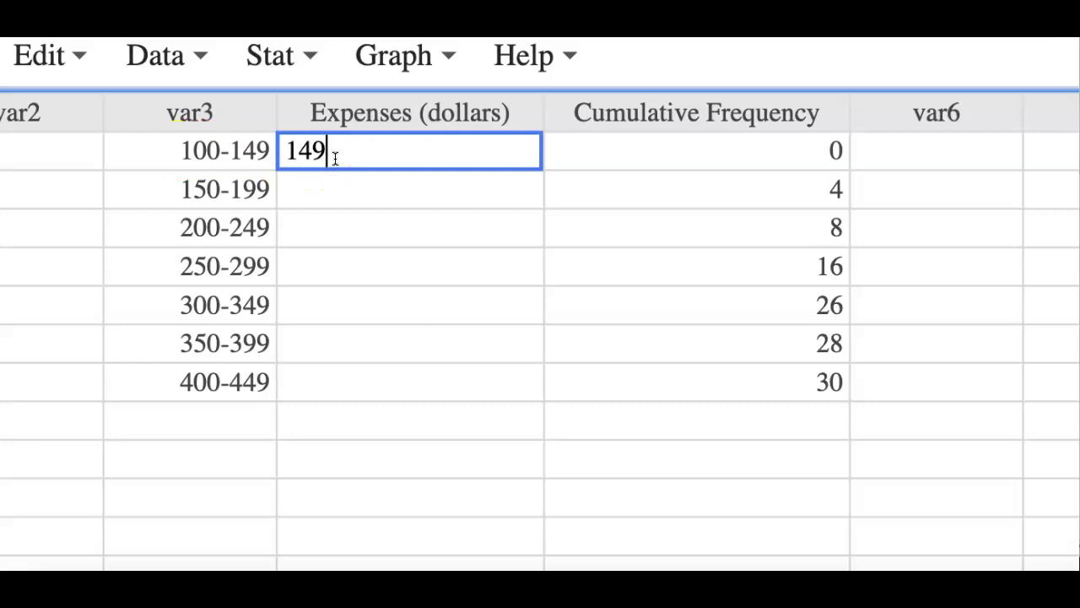
pyautogui.write('.5')
pyautogui.press('Return')
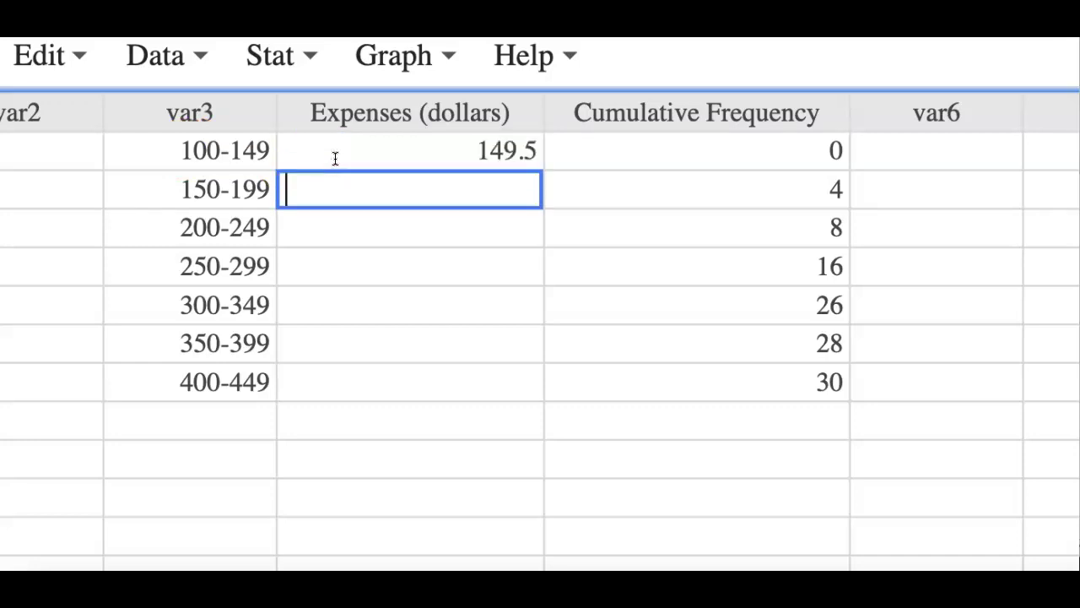
# Enter upper boundary 199.5 beside the 150-199 class.
pyautogui.doubleClick(195, 192)
pyautogui.click(217, 190)
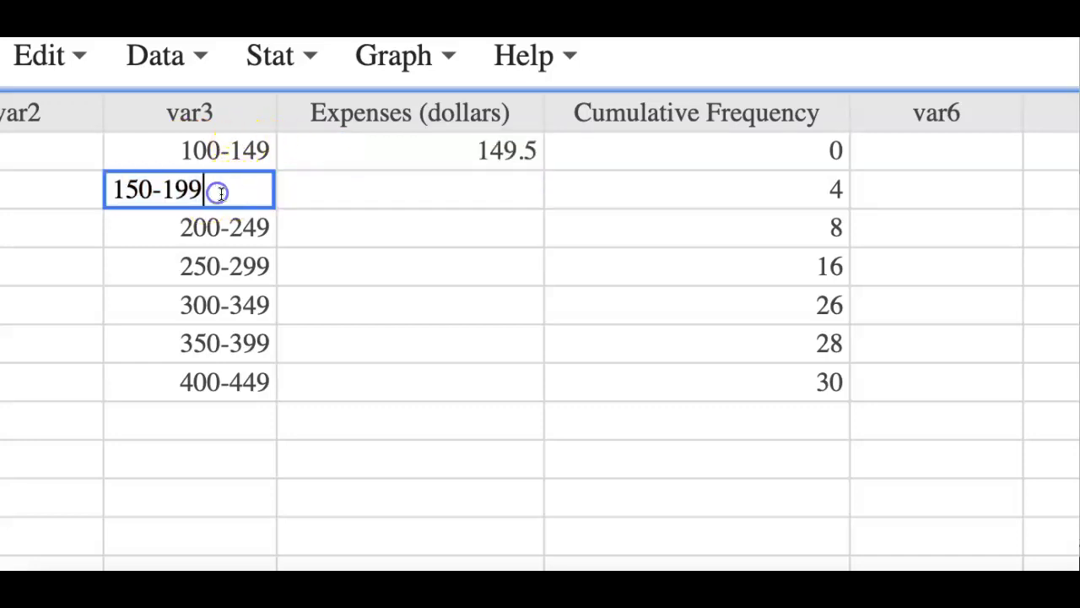
pyautogui.moveTo(162, 190); pyautogui.dragTo(231, 191)
pyautogui.click(377, 193)
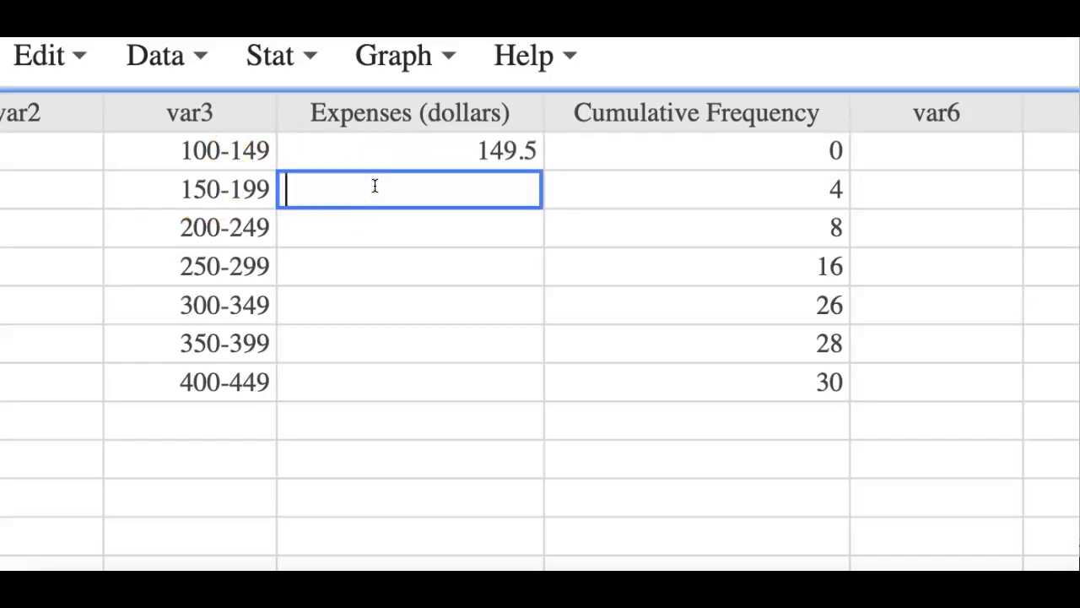
pyautogui.write('199.')
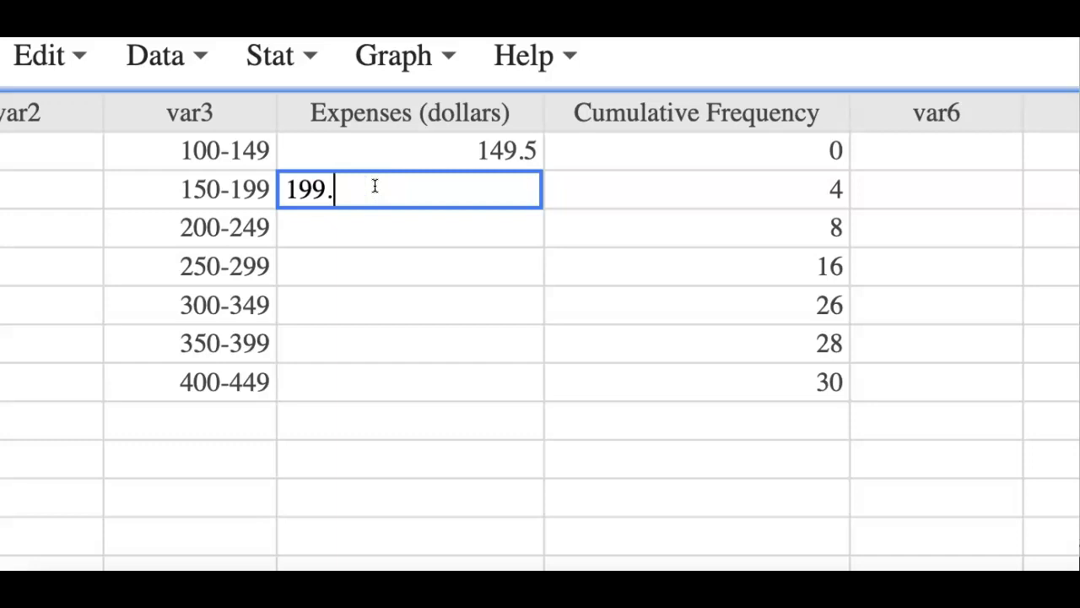
pyautogui.write('5')
pyautogui.press('Return')
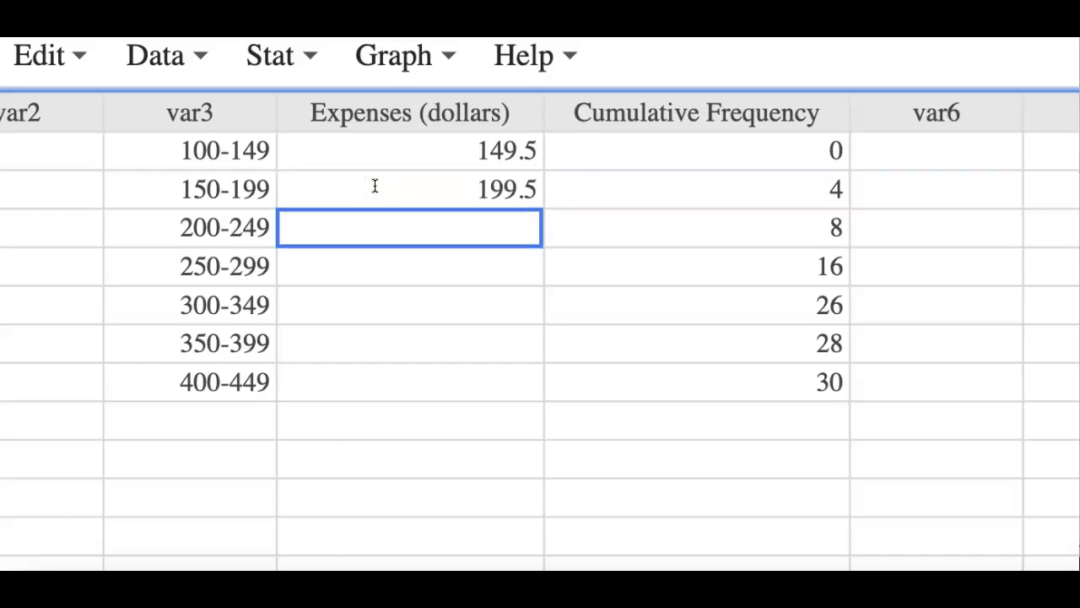
# Enter the remaining upper boundaries 249.5, 299.5, 349.5, 399.5 and 499.5 down the column.
pyautogui.write('249.5')
pyautogui.press('Return')
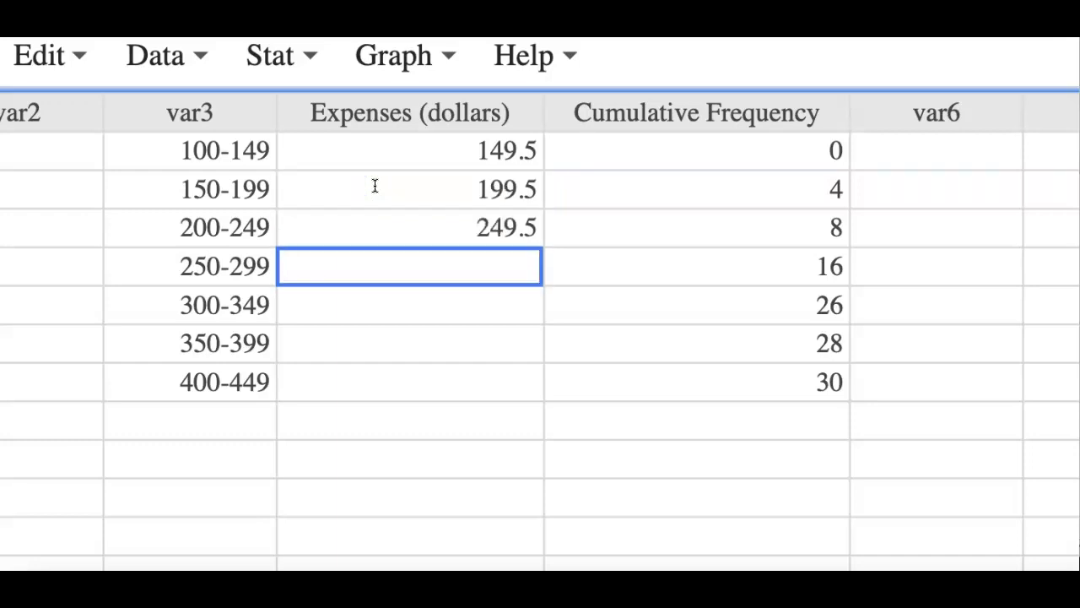
pyautogui.write('299.5')
pyautogui.press('Return')
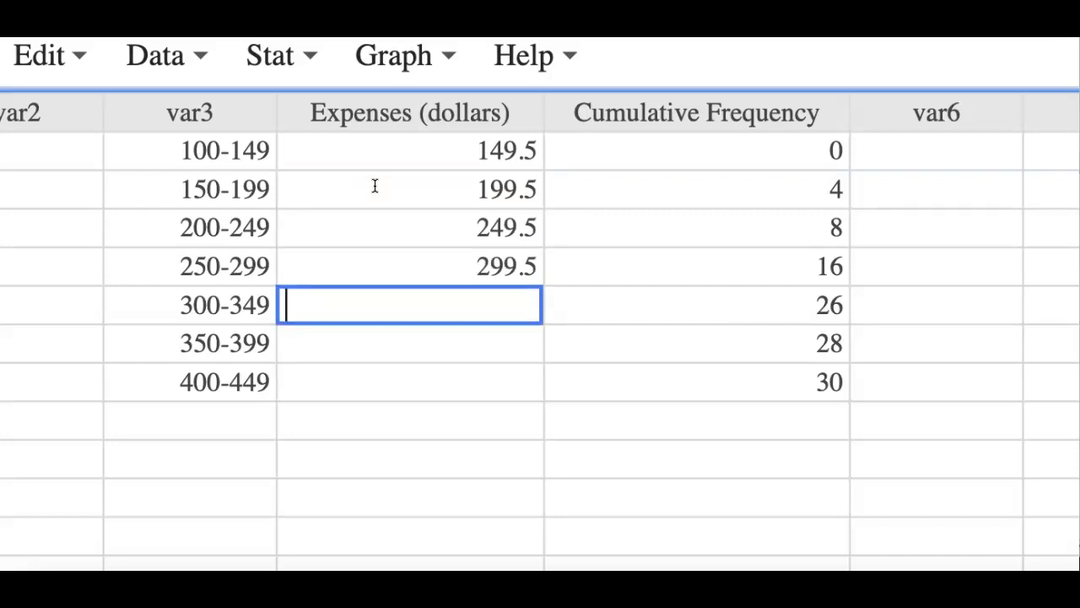
pyautogui.write('349.5')
pyautogui.press('Return')
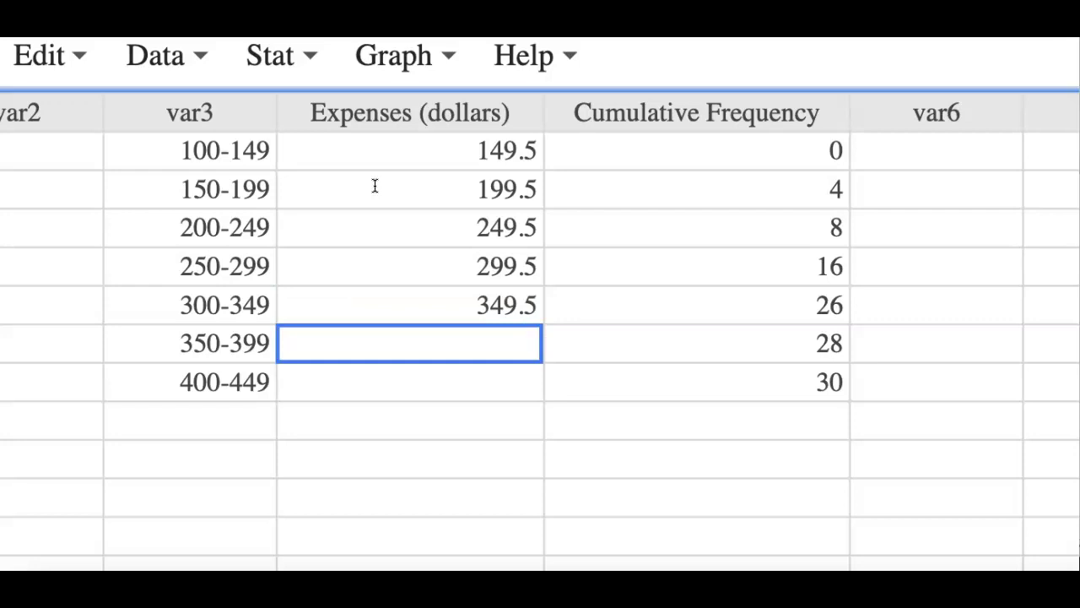
pyautogui.write('399.5')
pyautogui.press('Return')
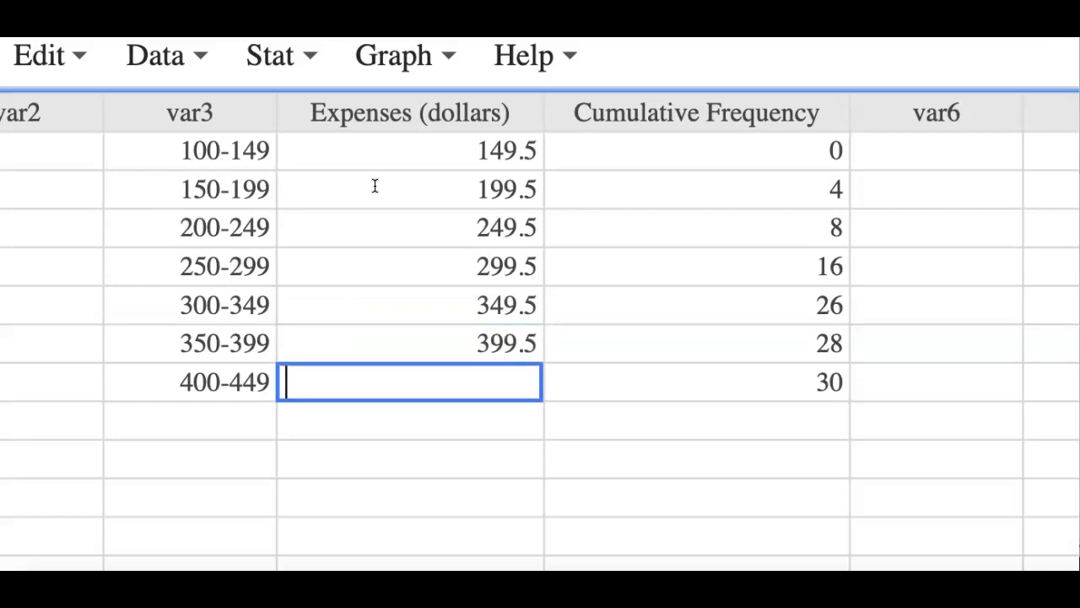
pyautogui.write('499.5')
pyautogui.click(458, 309)
# Start an 'add 0.5 to U' note in an empty cell below the table, then erase it.
pyautogui.click(544, 381)
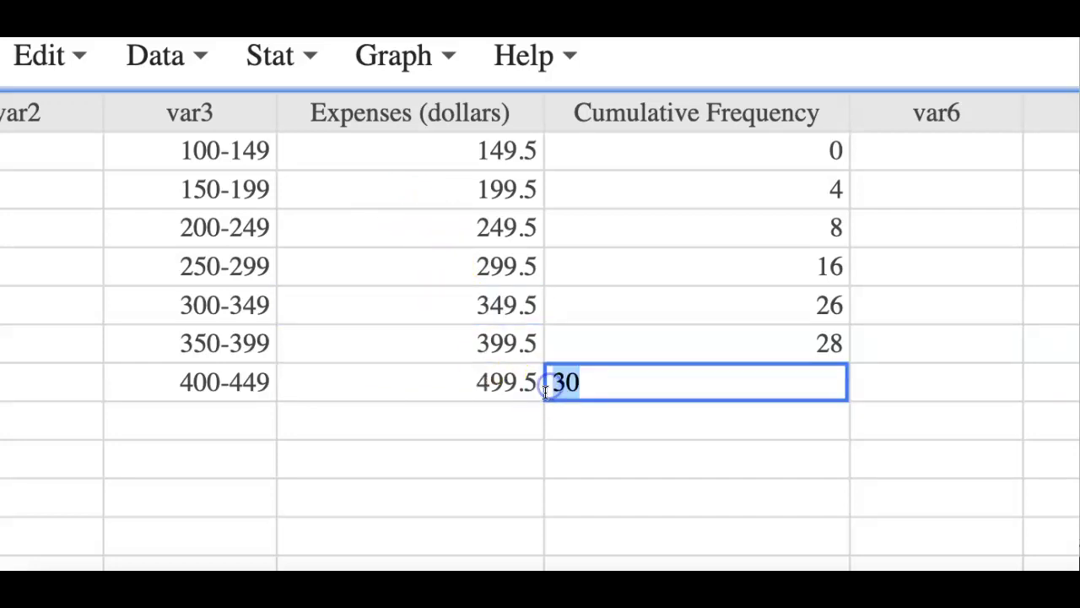
pyautogui.click(477, 463)
pyautogui.write('add')
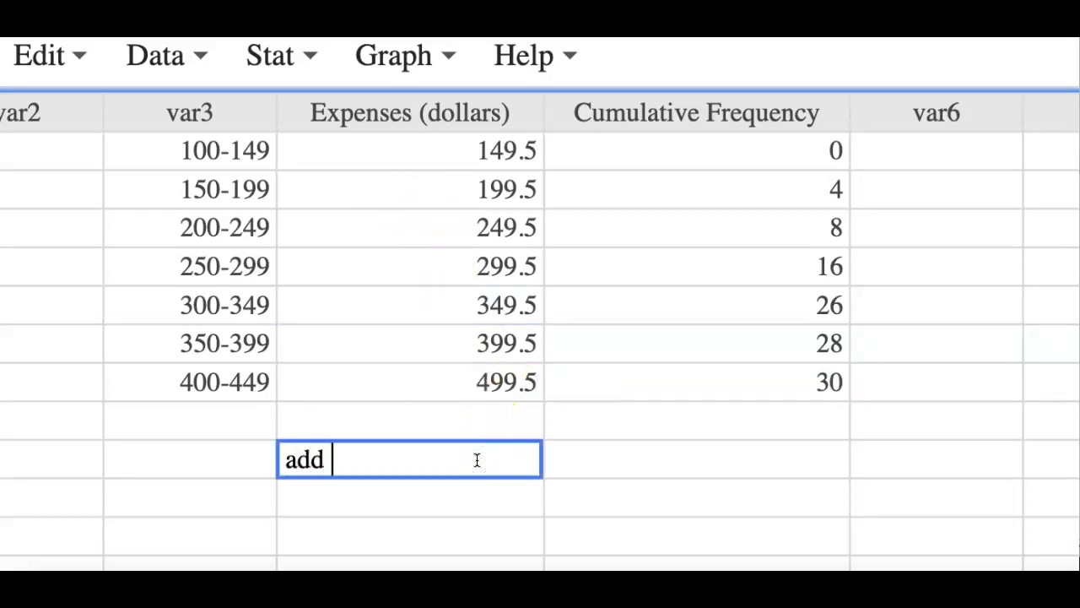
pyautogui.write(' 0.5 to U')
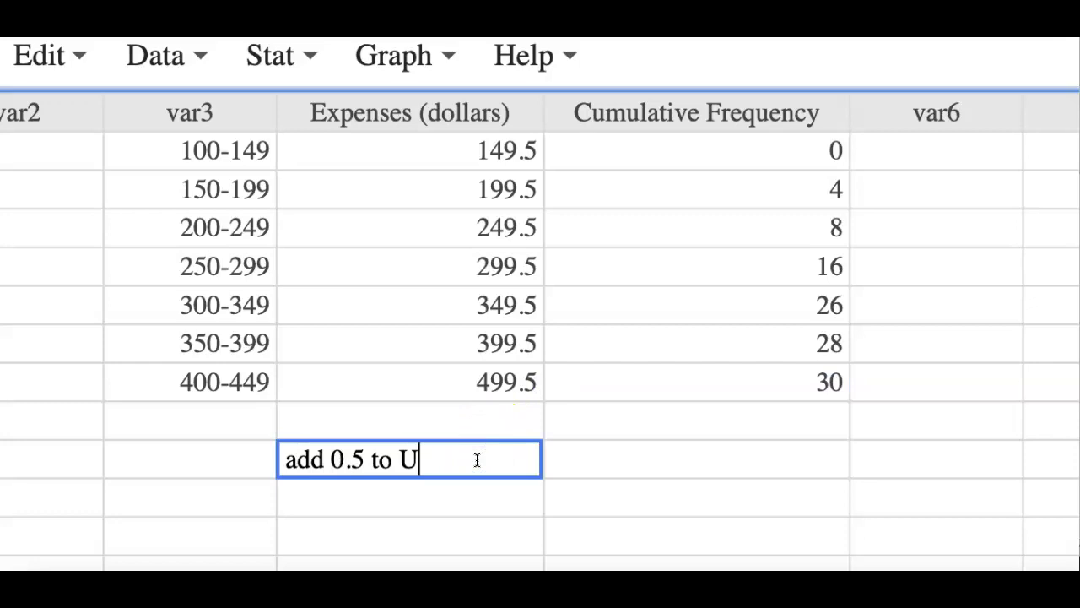
pyautogui.press('BackSpace')
pyautogui.press('BackSpace')
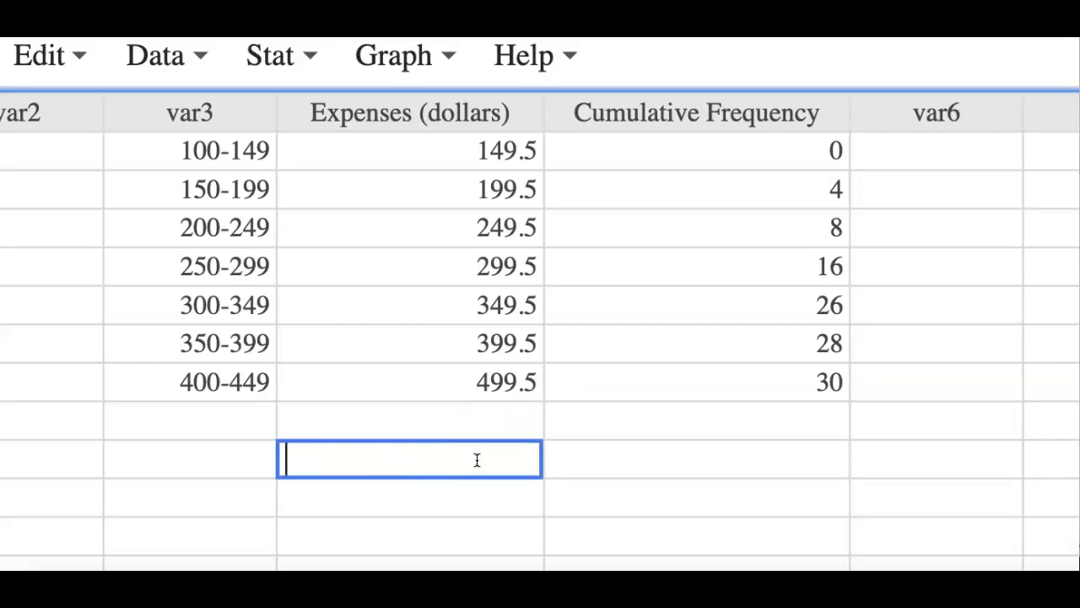
# Start a Columns chart under Graph > Chart, plotting the Cumulative Frequency column.
pyautogui.click(183, 448)
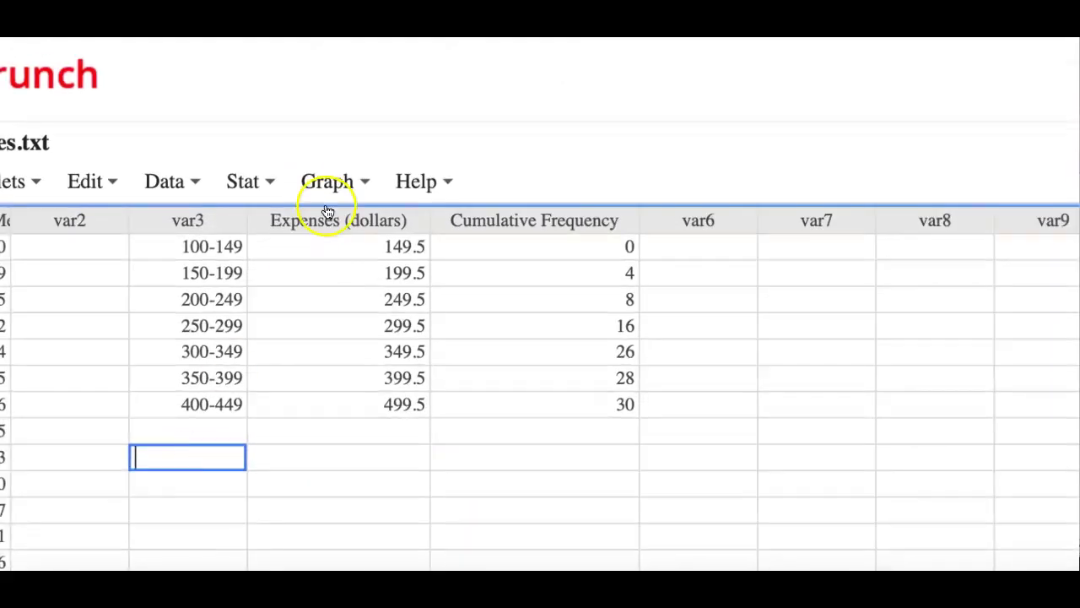
pyautogui.click(346, 199)
pyautogui.moveTo(426, 289)
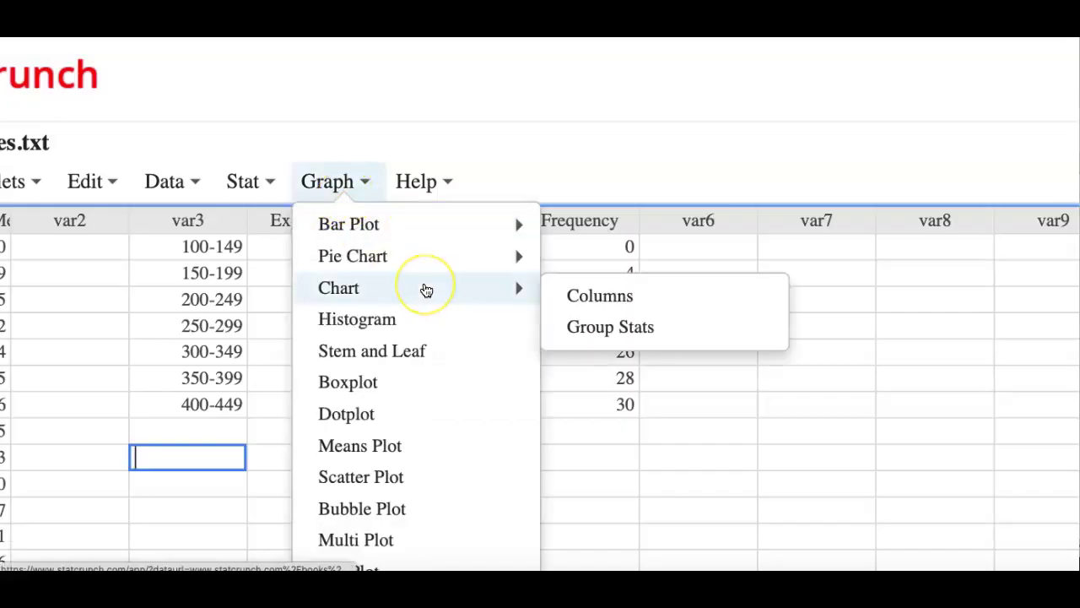
pyautogui.click(717, 293)
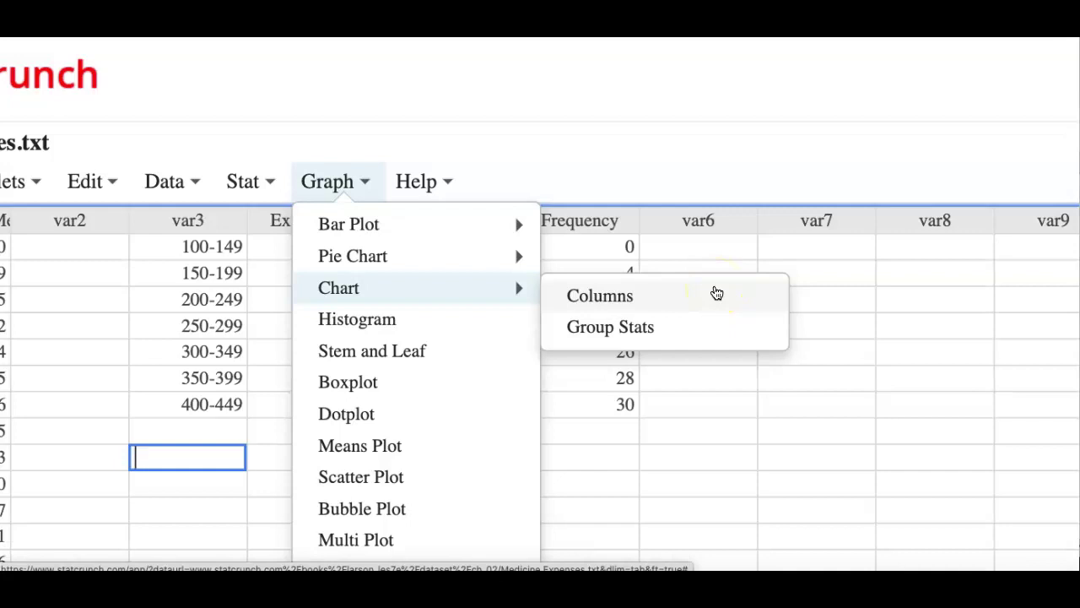
pyautogui.click(716, 291)
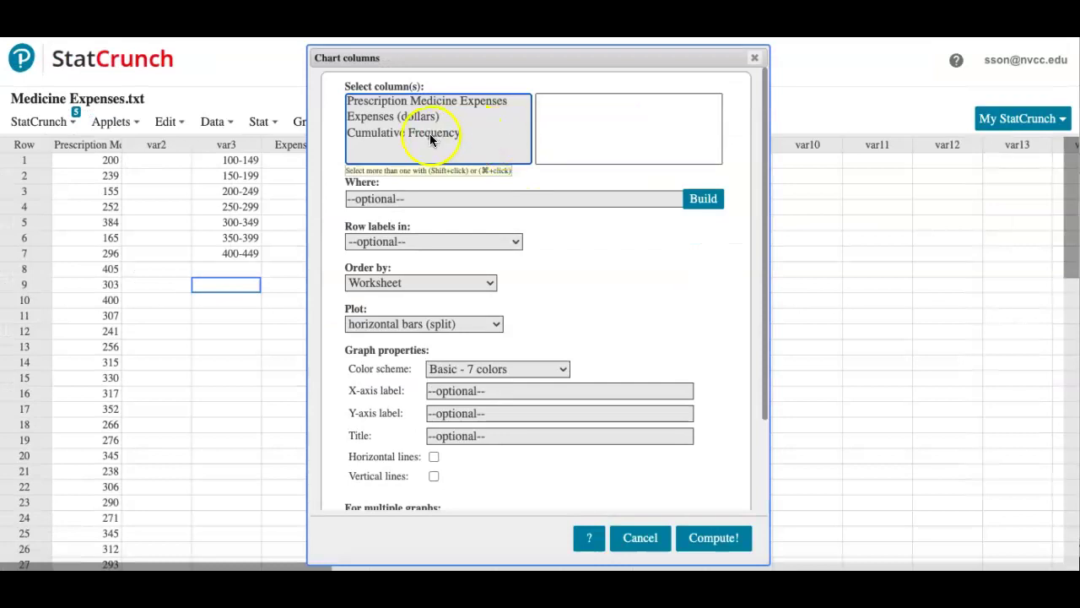
pyautogui.click(429, 139)
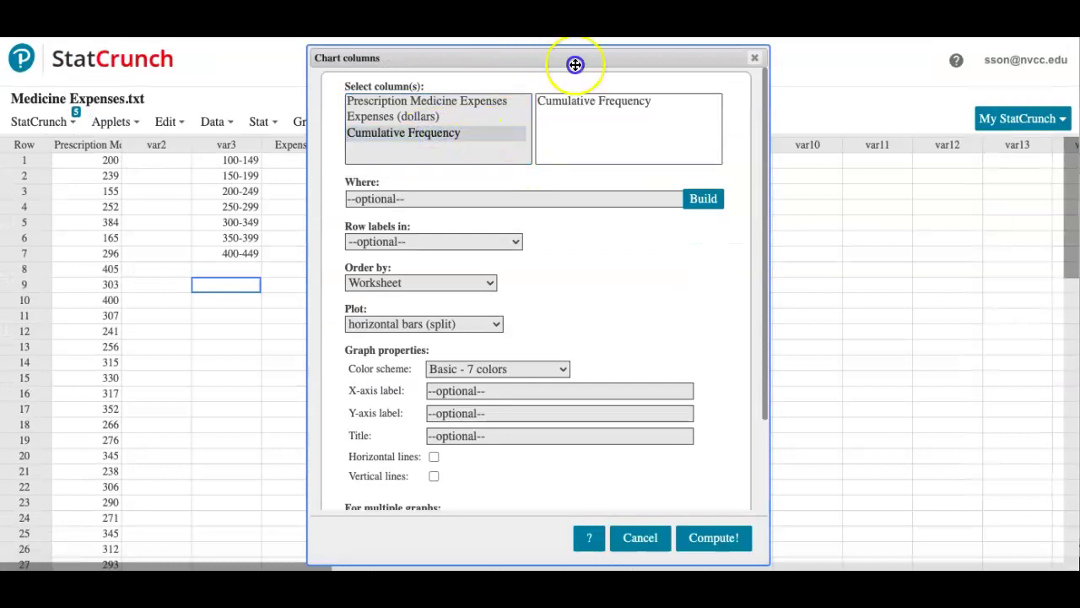
# Label rows with Expenses (dollars) and draw the chart as points with connected lines.
pyautogui.moveTo(573, 59); pyautogui.dragTo(761, 59)
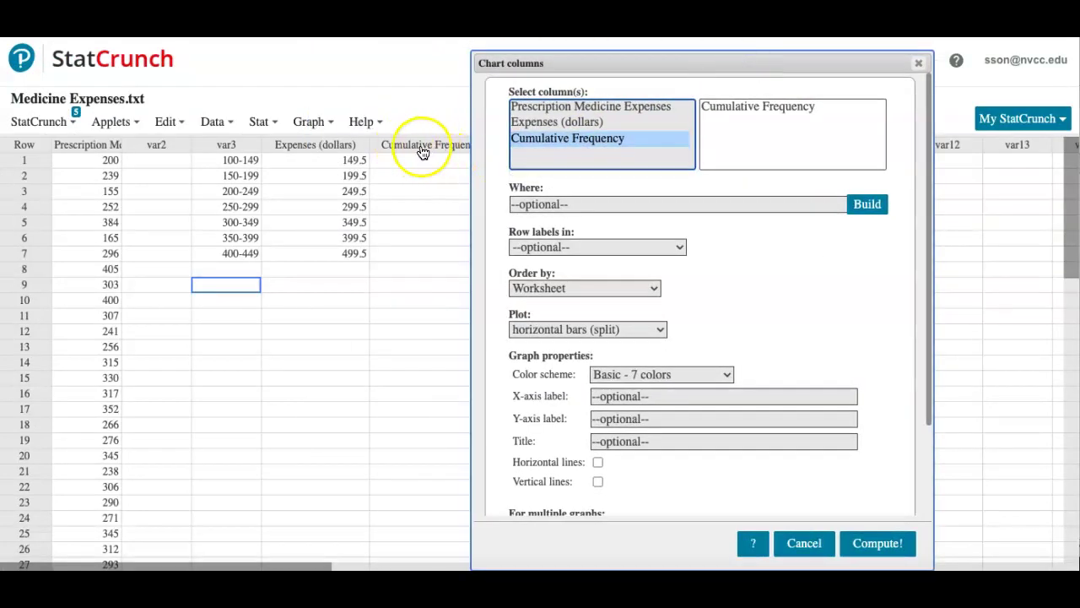
pyautogui.click(564, 247)
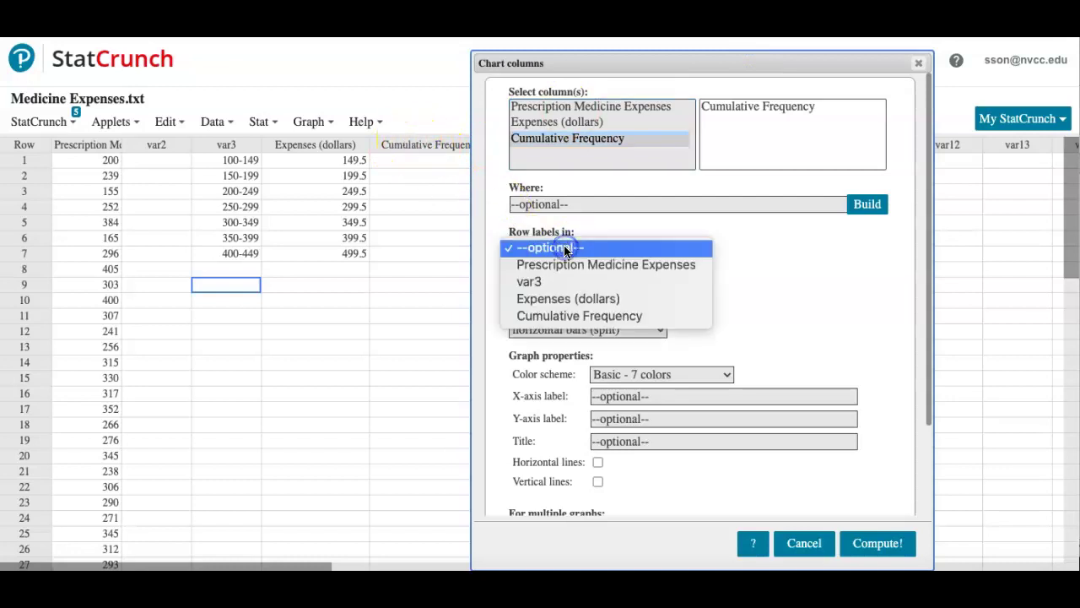
pyautogui.click(560, 306)
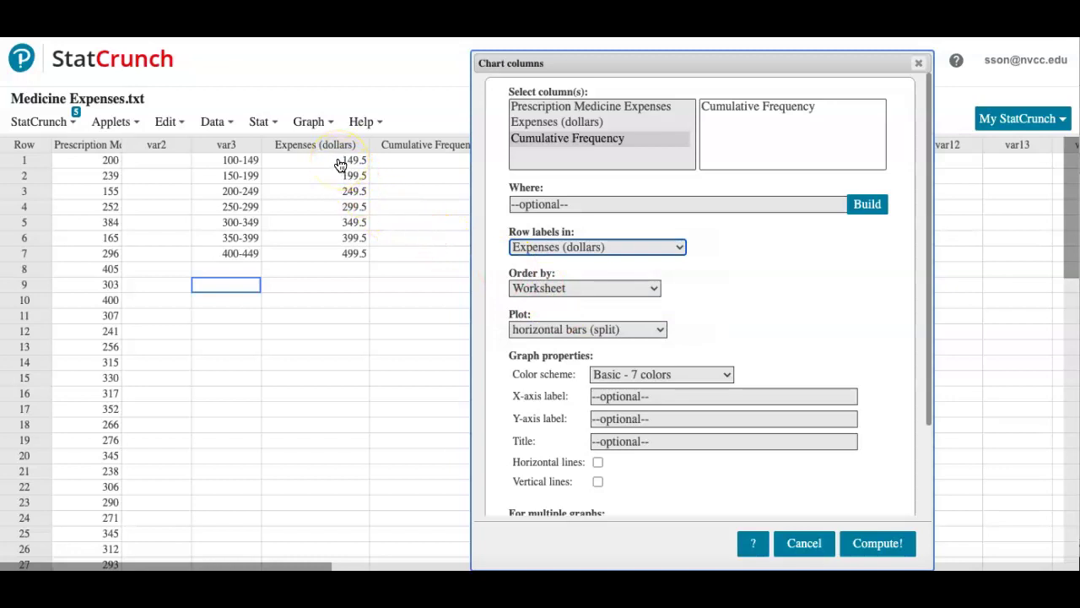
pyautogui.click(652, 331)
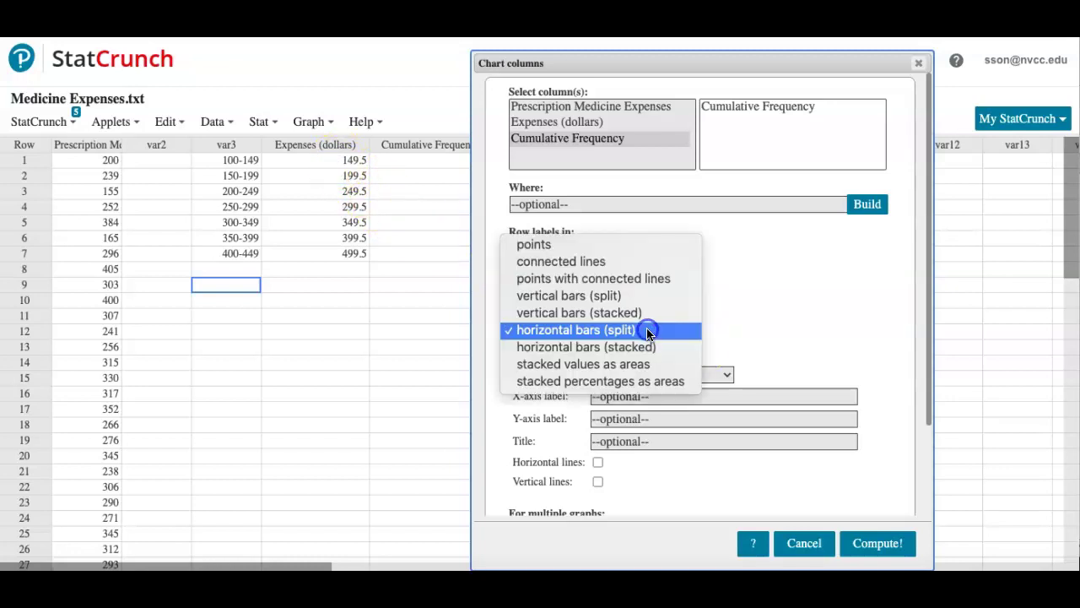
pyautogui.click(593, 283)
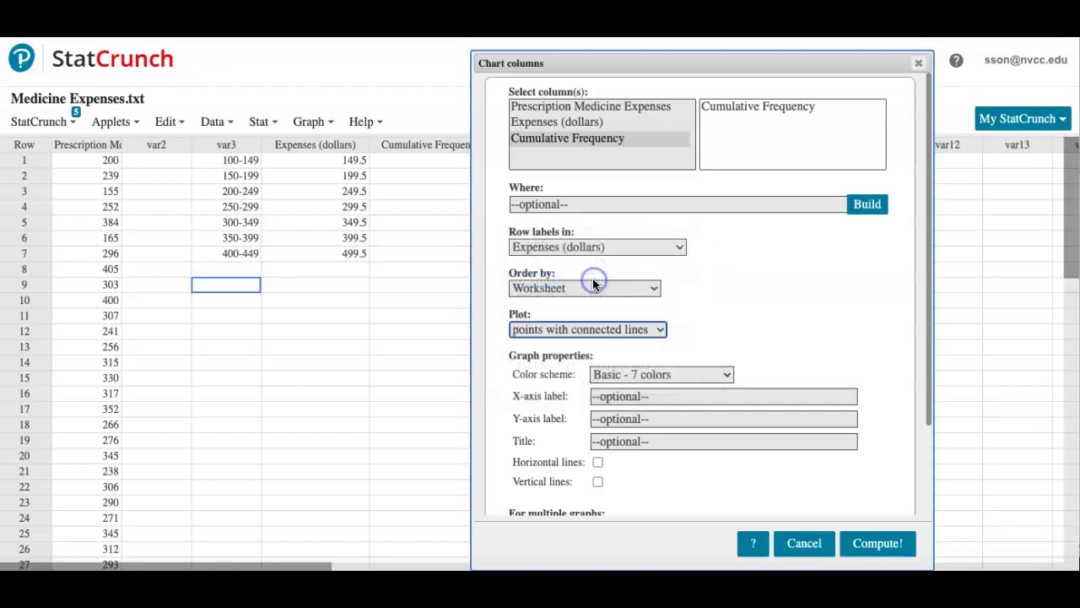
# Title the chart Prescription Medicine Expenses Ogive and use the Soft - 9 colors scheme.
pyautogui.click(650, 442)
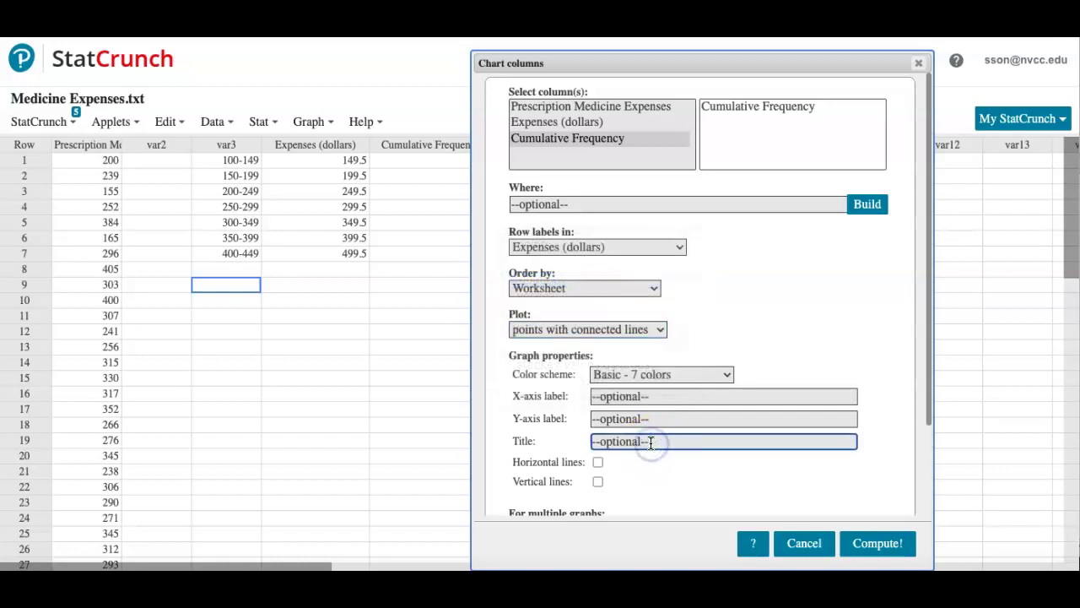
pyautogui.write('F')
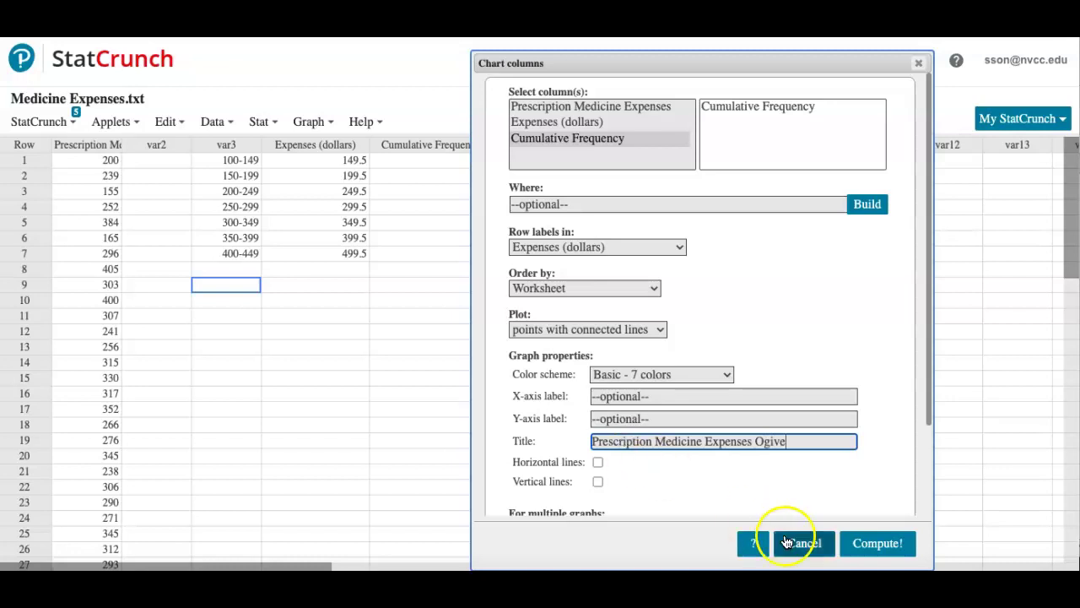
pyautogui.scroll(-3, 787, 451)
pyautogui.scroll(2, 786, 450)
pyautogui.scroll(1, 786, 458)
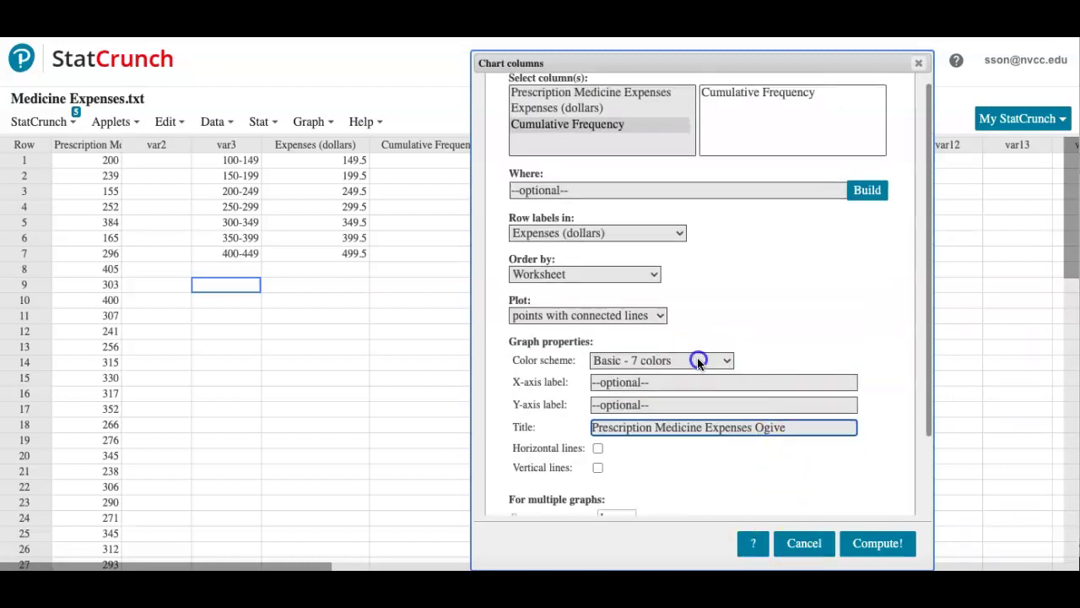
pyautogui.click(697, 358)
pyautogui.click(694, 394)
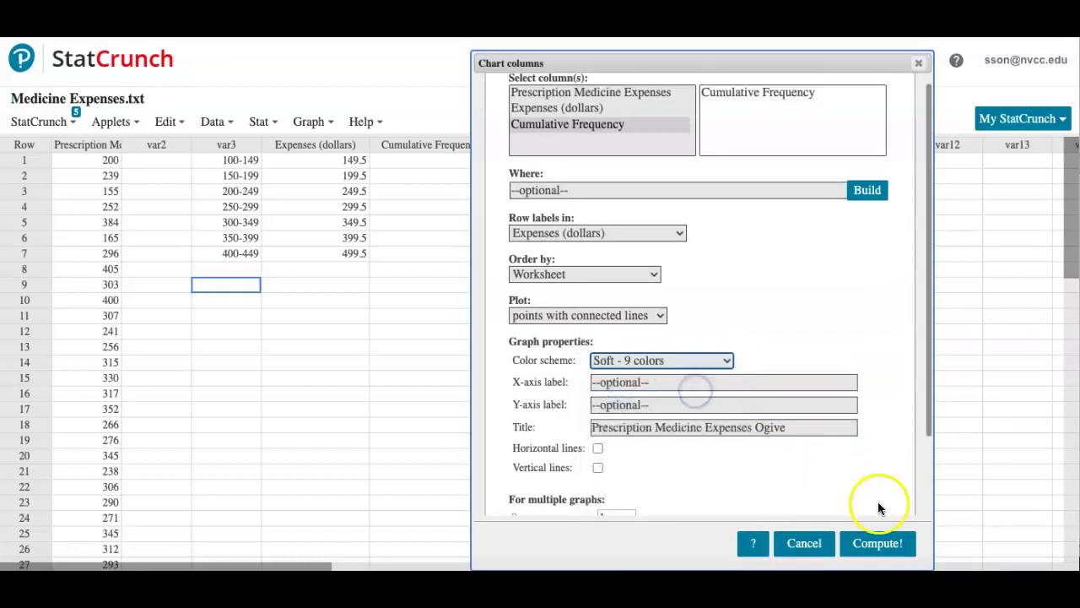
# Generate the ogive, move its window to the upper left, and clear the marked first and last points.
pyautogui.click(875, 542)
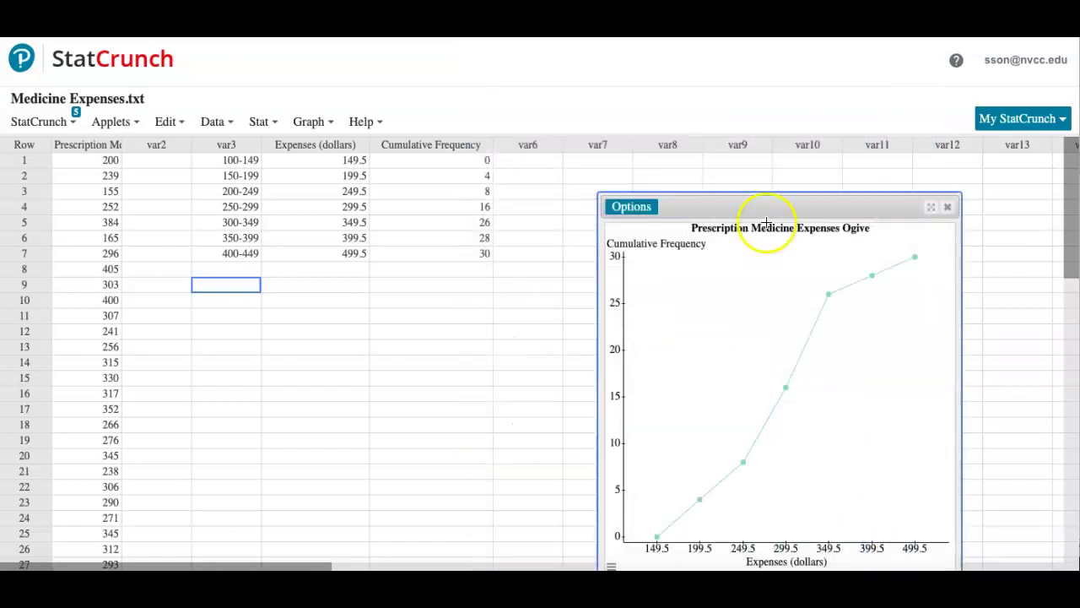
pyautogui.moveTo(762, 207); pyautogui.dragTo(331, 62)
pyautogui.click(226, 399)
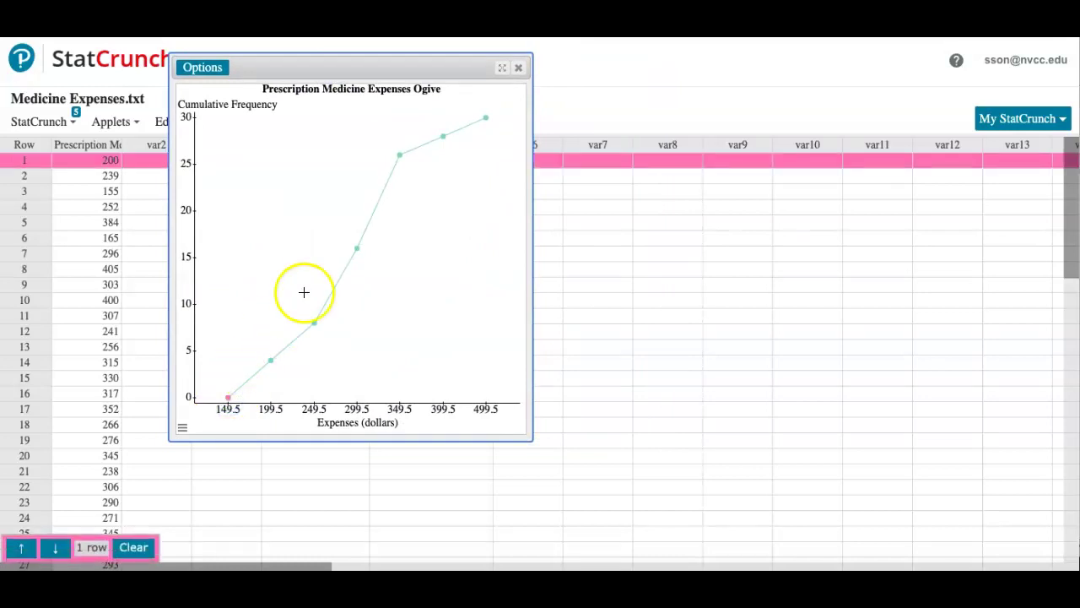
pyautogui.click(486, 117)
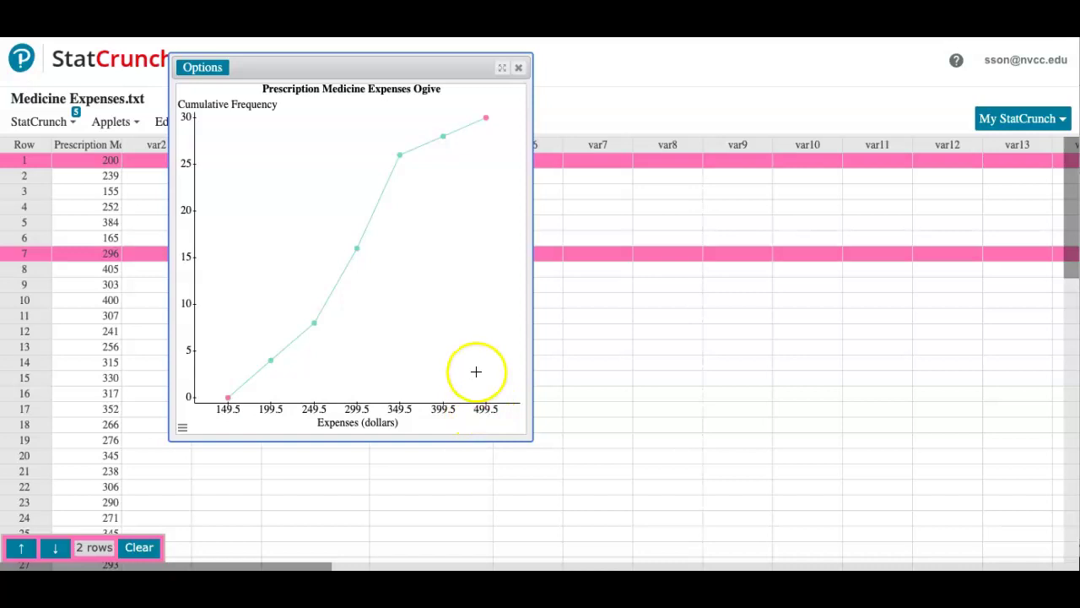
pyautogui.click(138, 547)
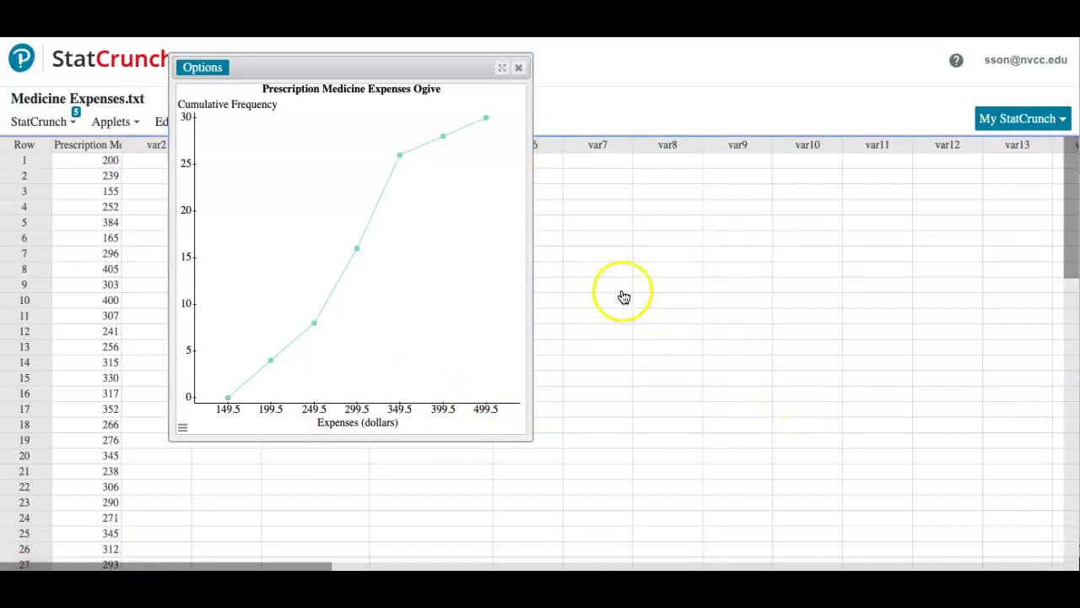
pyautogui.click(528, 230)
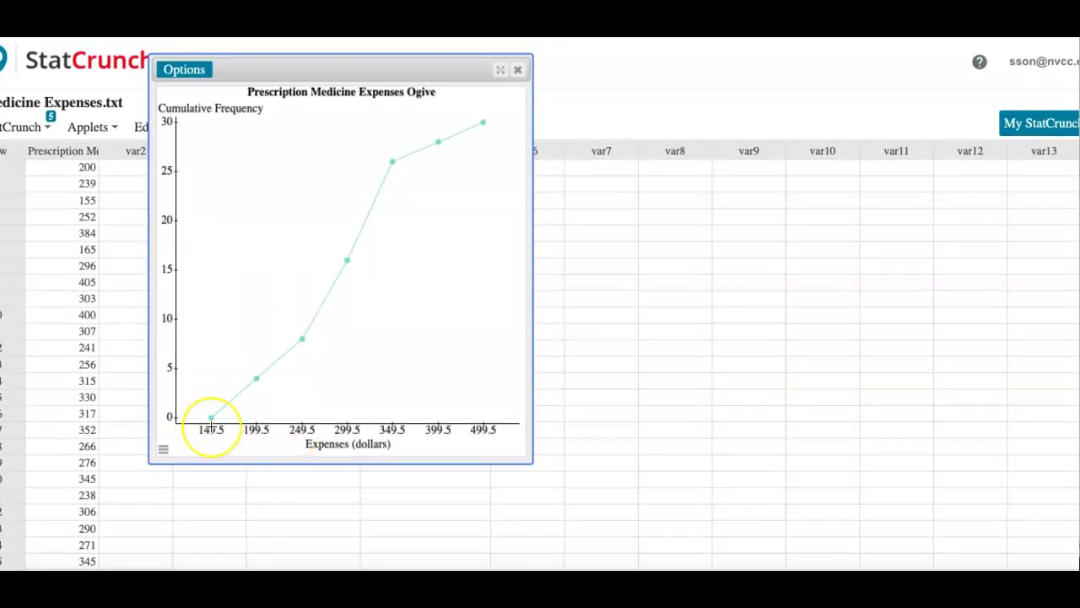
# In Word, delete the two note lines under the Ogive heading.
pyautogui.press('super+Tab')
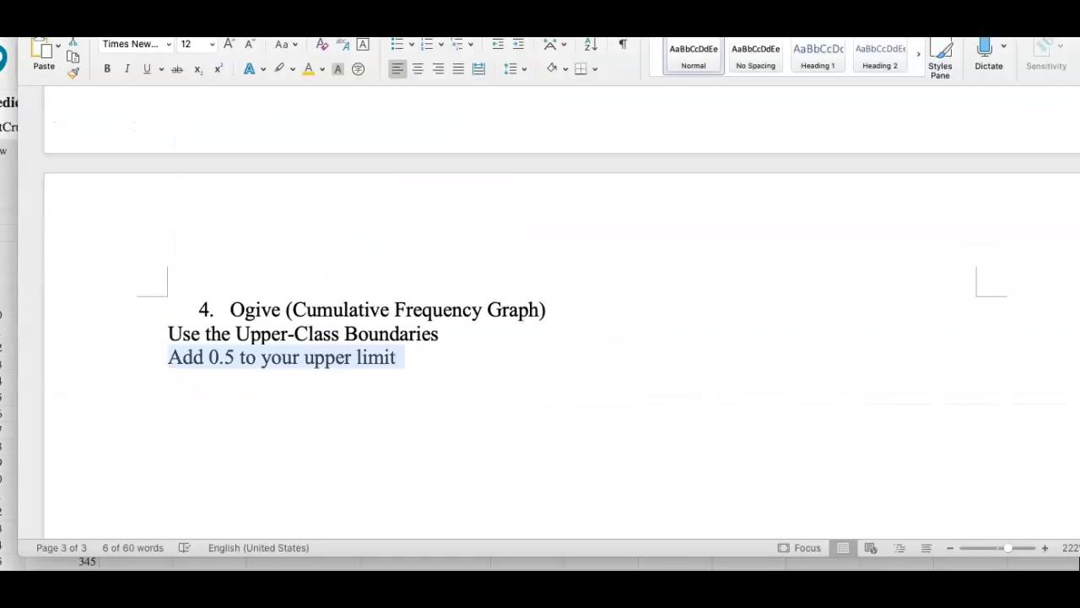
pyautogui.moveTo(236, 335); pyautogui.dragTo(164, 325)
pyautogui.press('BackSpace')
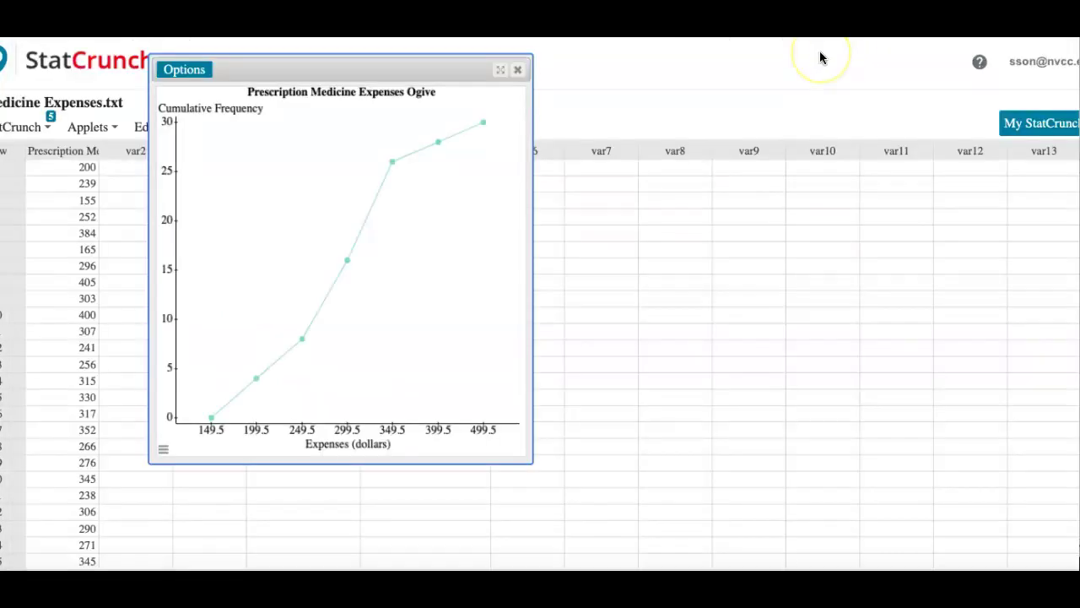
# Capture a Cmd+Shift+4 screenshot of the StatCrunch ogive window for Word.
pyautogui.press('super+shift+4')
pyautogui.moveTo(146, 54); pyautogui.dragTo(537, 469)
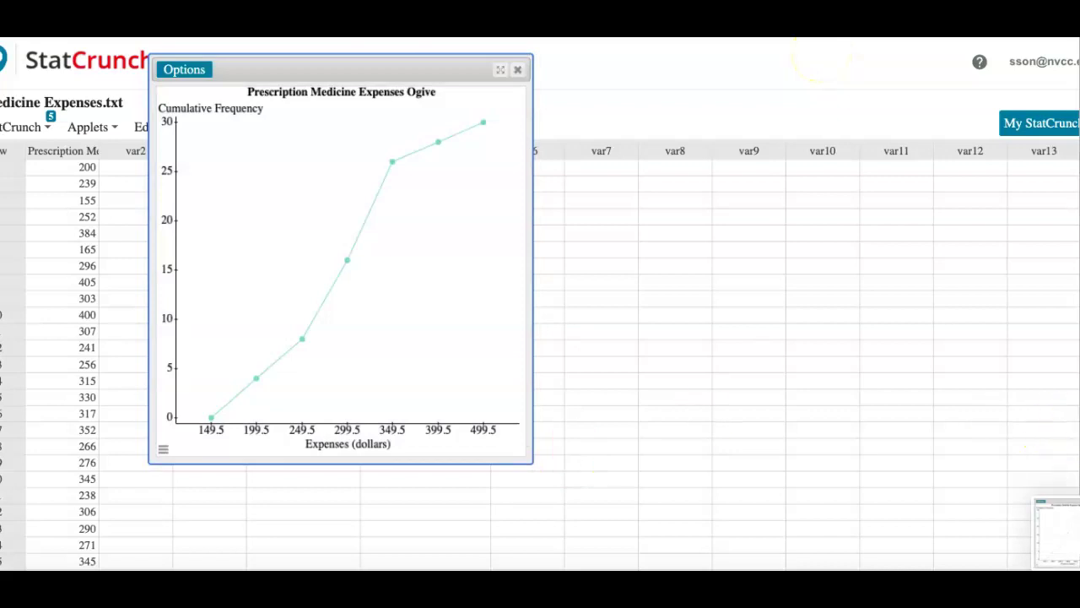
pyautogui.press('super+Tab')
# Place the ogive screenshot under the Ogive heading and add a line after the Frequency Polygon heading.
pyautogui.moveTo(1059, 532); pyautogui.dragTo(631, 430)
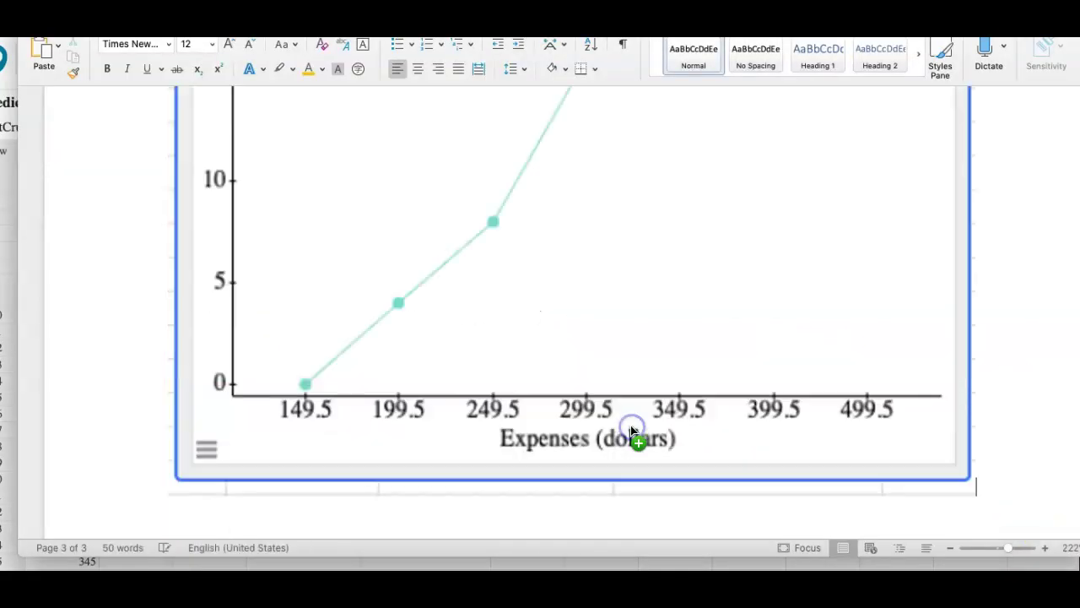
pyautogui.scroll(-5, 568, 340)
pyautogui.scroll(2, 567, 391)
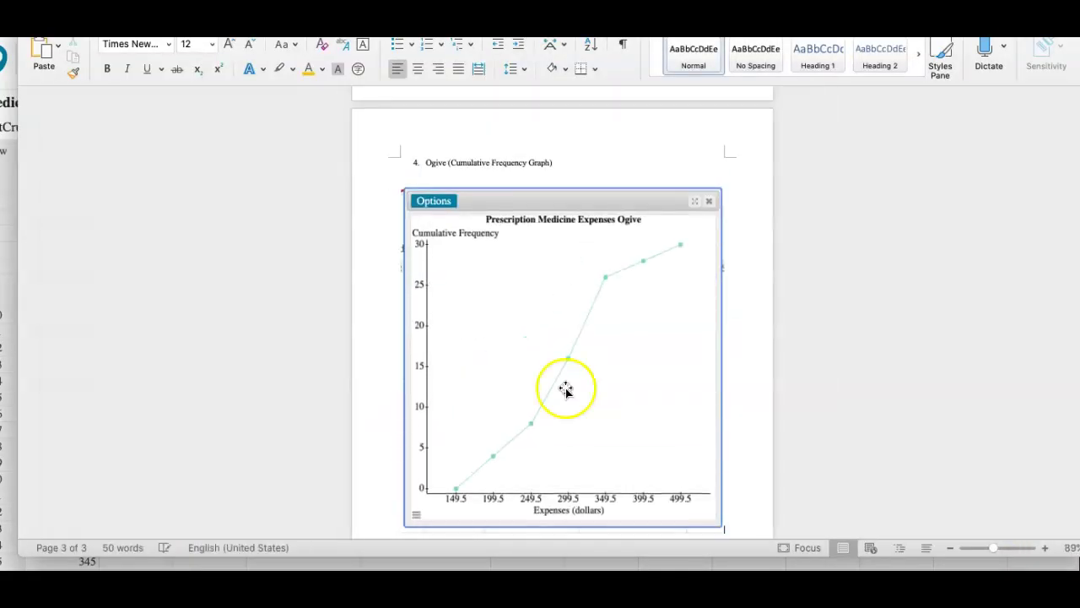
pyautogui.click(530, 179)
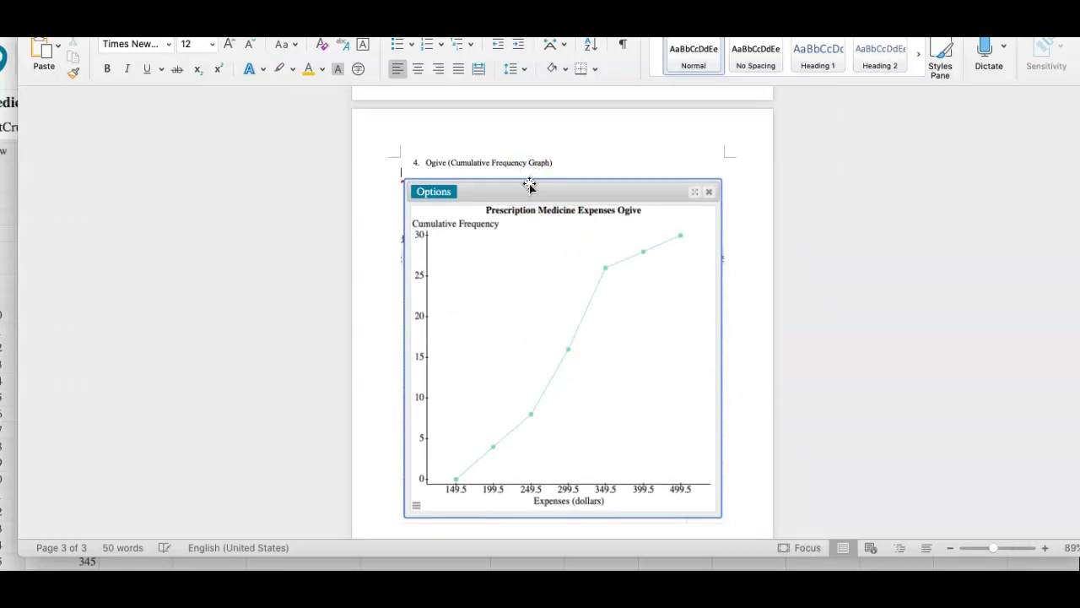
pyautogui.scroll(10, 530, 184)
pyautogui.click(576, 156)
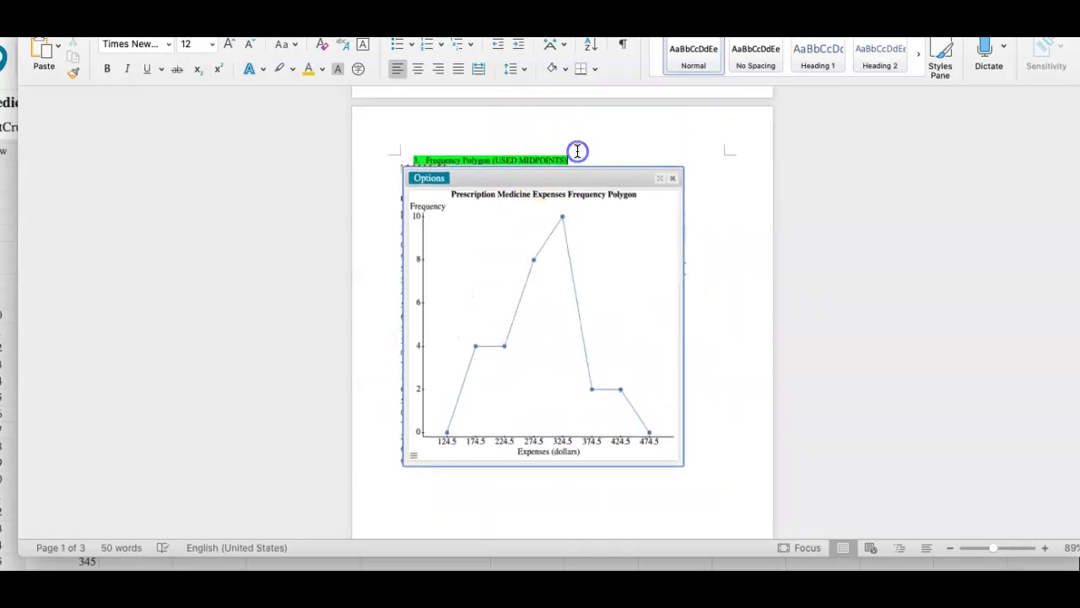
pyautogui.press('Return')
# Set the Frequency Polygon (USED MIDPOINTS) heading's highlight to No Color.
pyautogui.moveTo(573, 158); pyautogui.dragTo(403, 160)
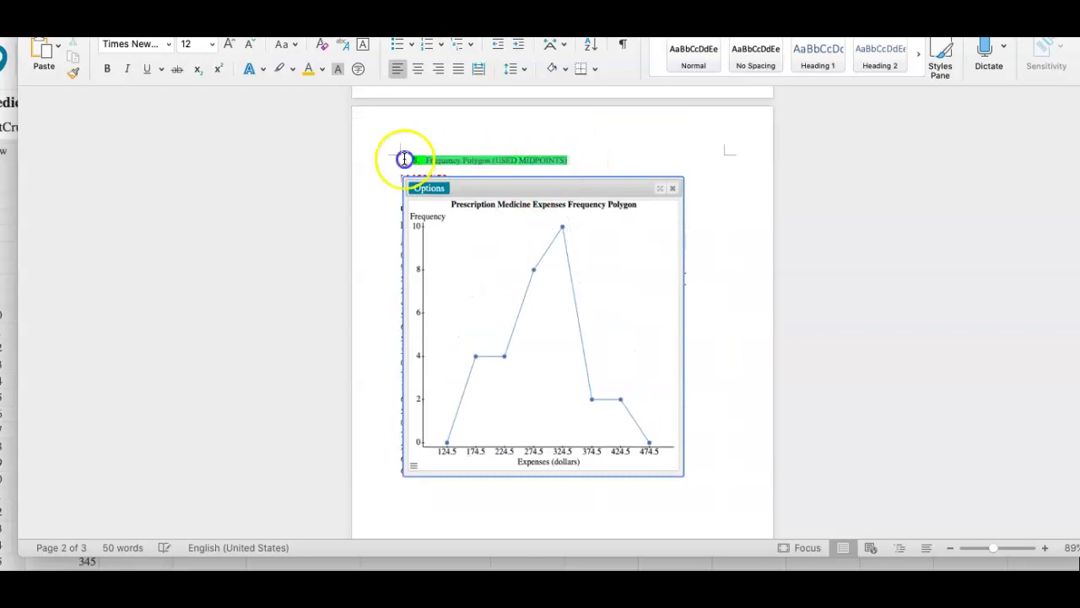
pyautogui.click(322, 71)
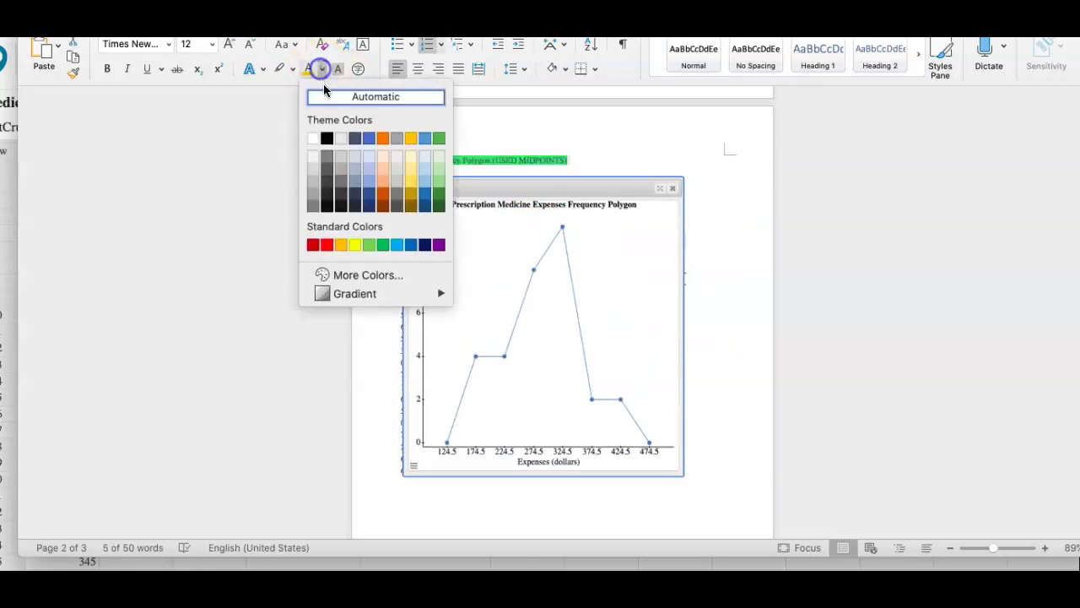
pyautogui.click(291, 69)
pyautogui.click(291, 69)
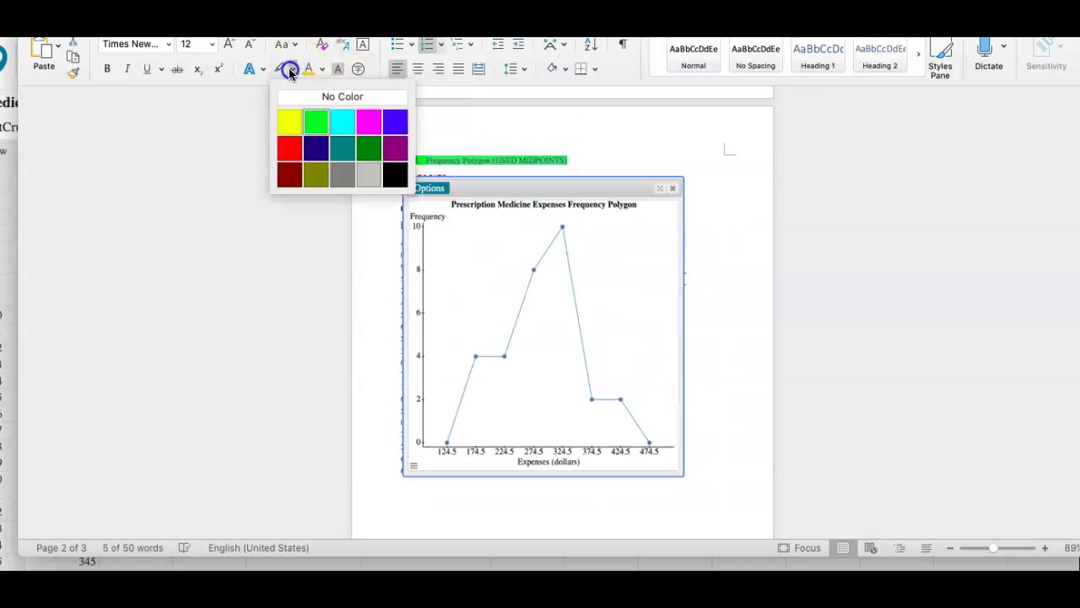
pyautogui.click(295, 97)
pyautogui.scroll(-5, 332, 285)
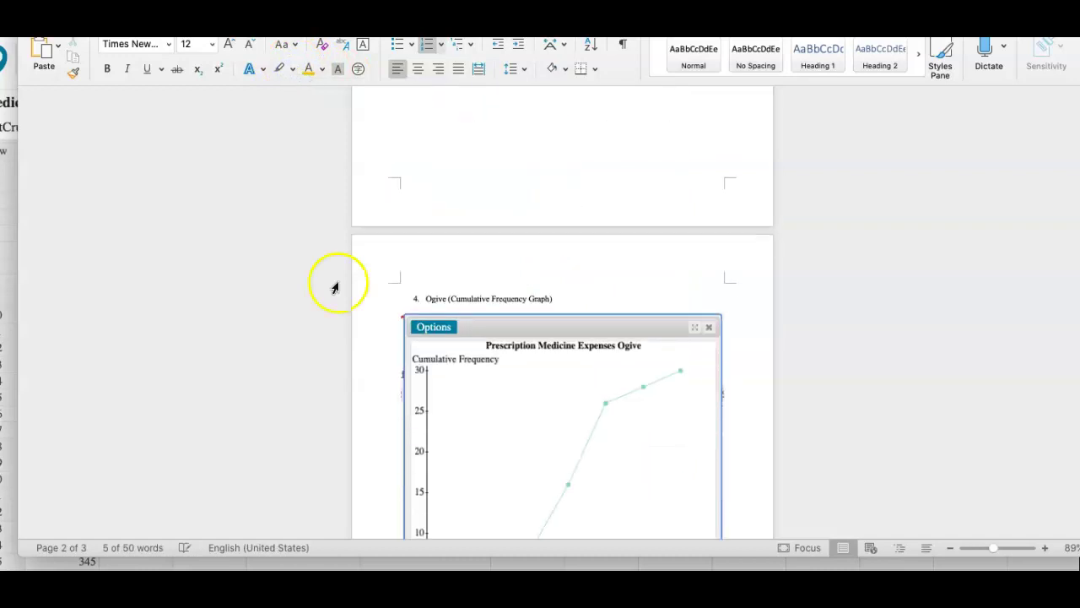
pyautogui.scroll(-1, 458, 302)
pyautogui.click(461, 313)
pyautogui.click(677, 354)
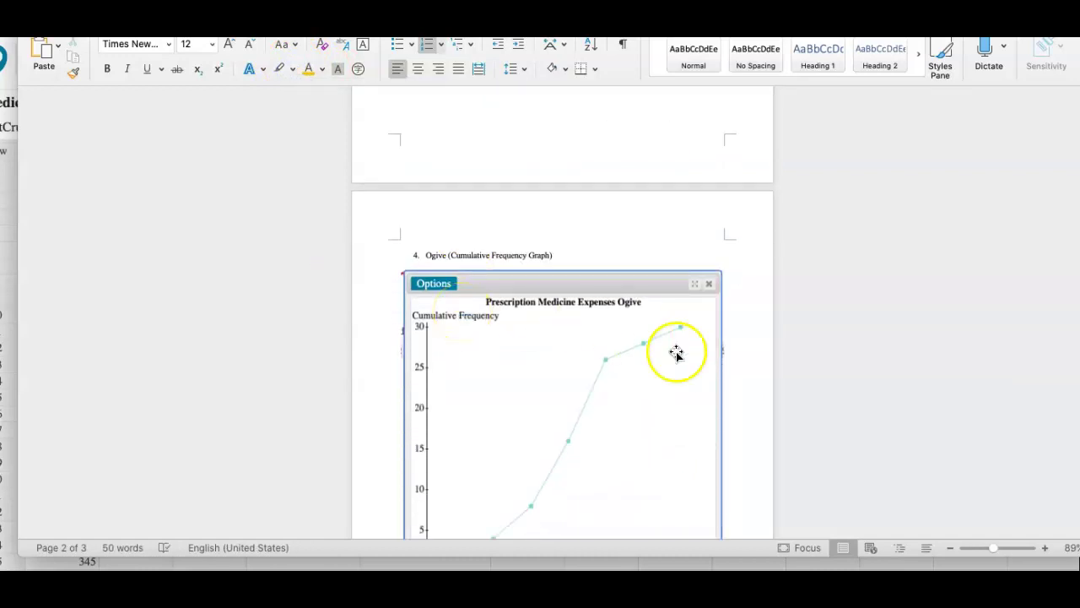
pyautogui.keyDown('ctrl'); pyautogui.scroll(5, 676, 353); pyautogui.keyUp('ctrl')
pyautogui.scroll(-2, 676, 353)
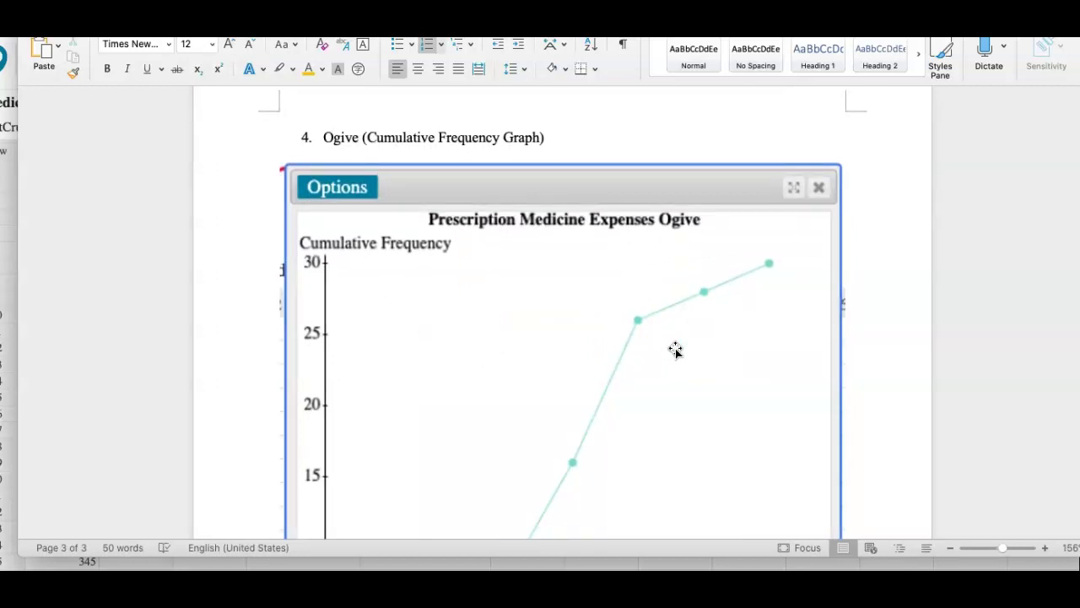
pyautogui.keyDown('ctrl'); pyautogui.scroll(-5, 676, 353); pyautogui.keyUp('ctrl')
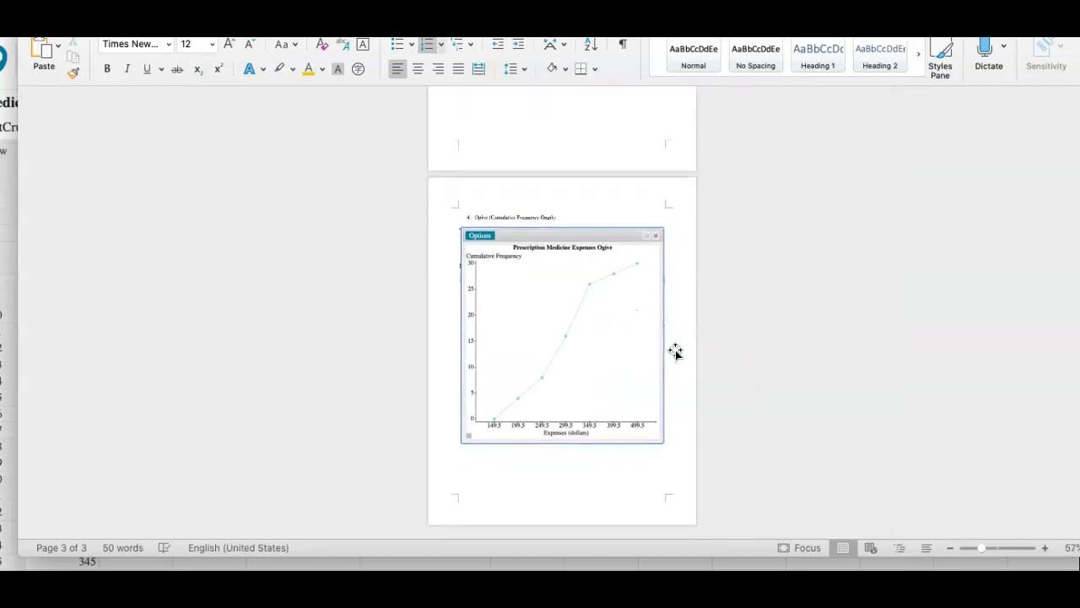
pyautogui.scroll(5, 675, 353)
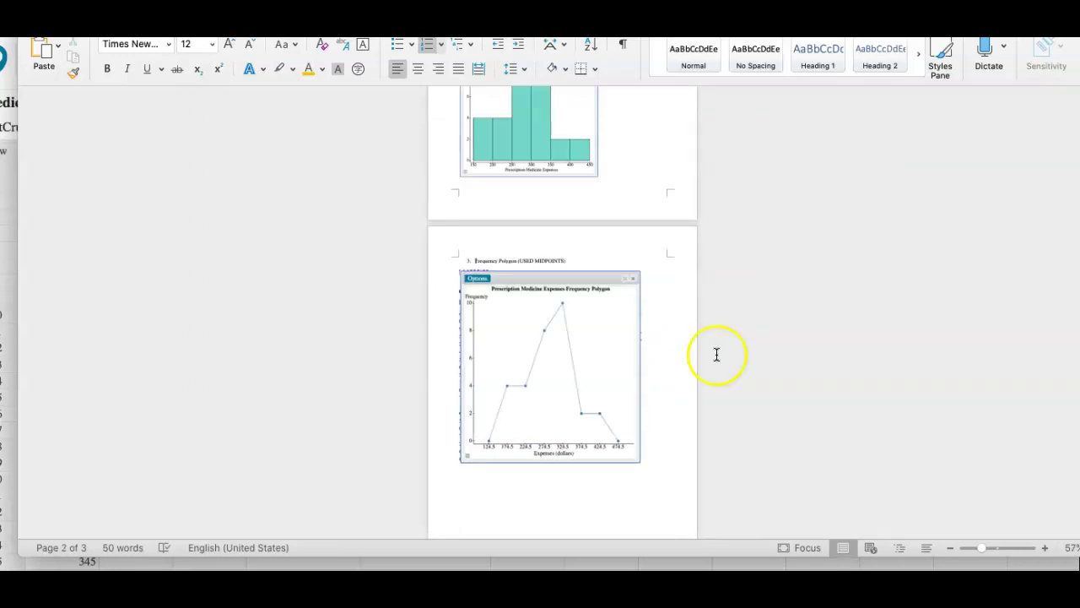
pyautogui.click(752, 359)
pyautogui.scroll(3, 752, 359)
pyautogui.click(608, 229)
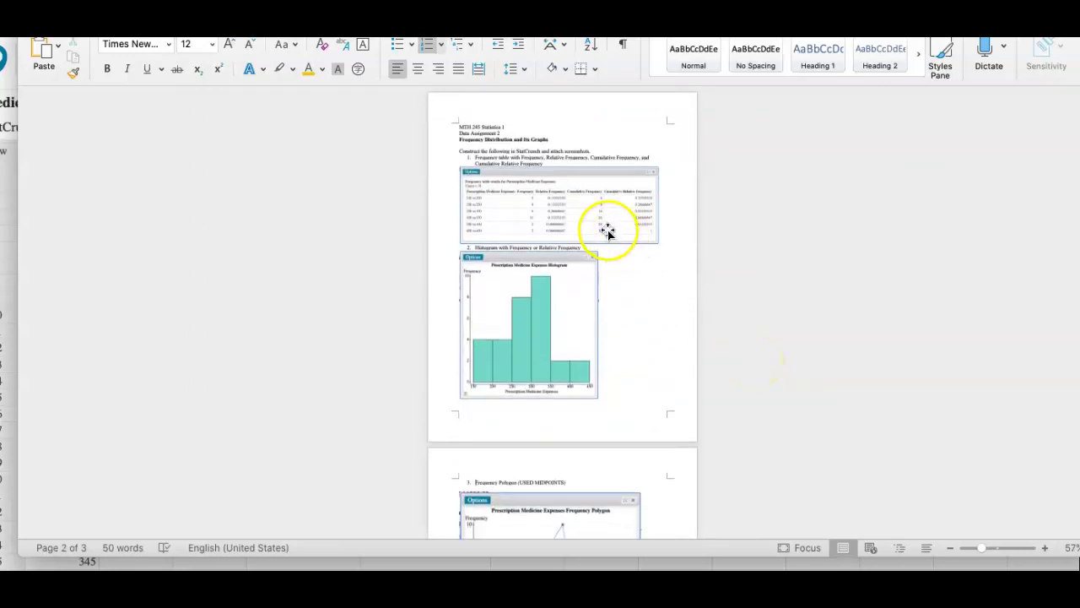
pyautogui.keyDown('ctrl'); pyautogui.scroll(3, 608, 253); pyautogui.keyUp('ctrl')
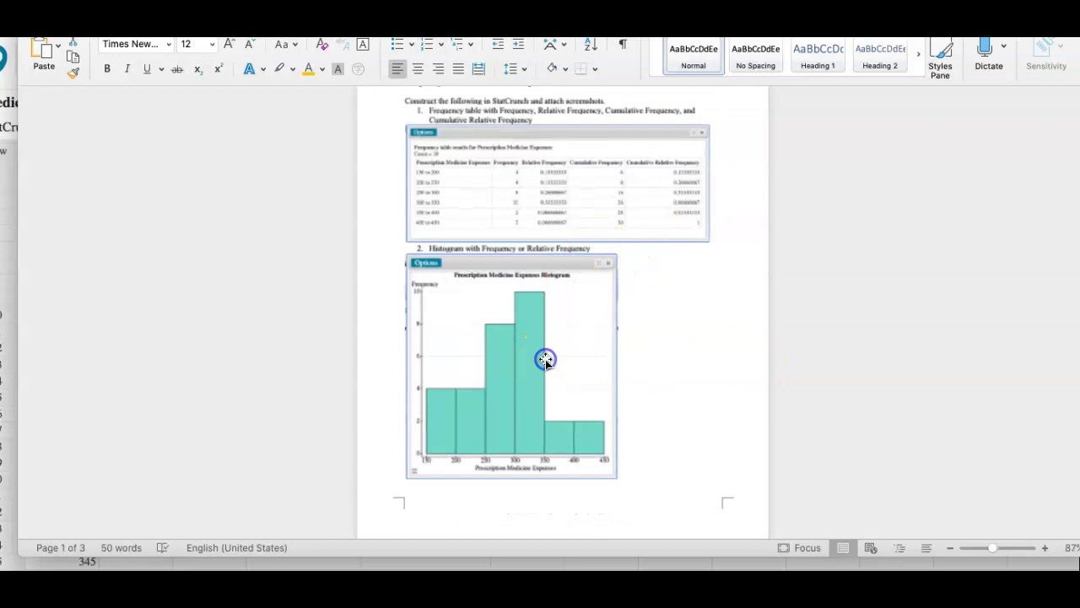
pyautogui.scroll(-5, 545, 360)
pyautogui.click(540, 386)
pyautogui.scroll(-3, 540, 398)
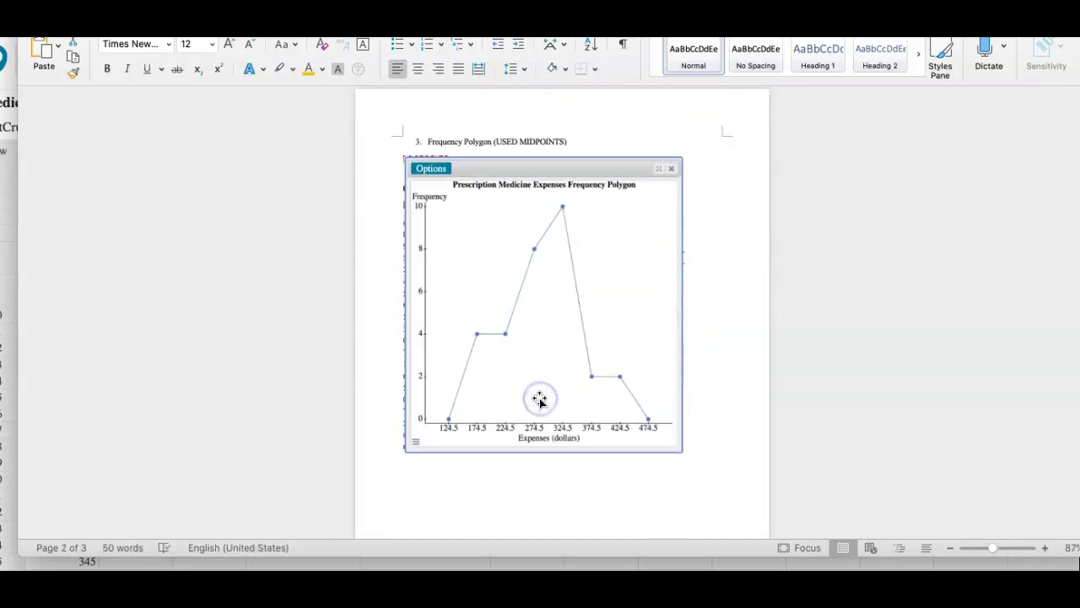
pyautogui.scroll(-5, 539, 400)
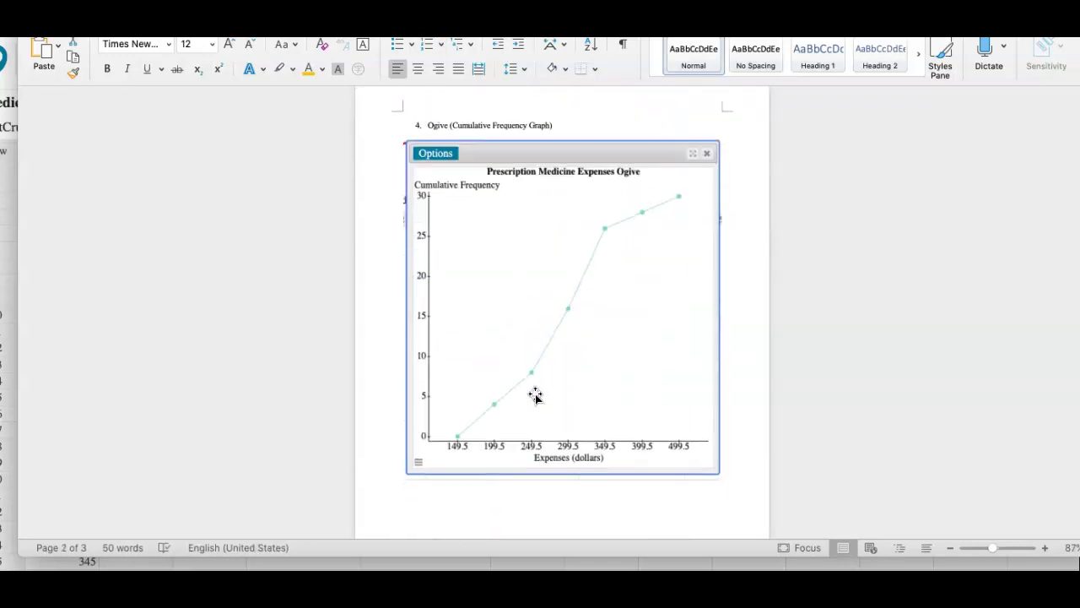
pyautogui.click(535, 395)
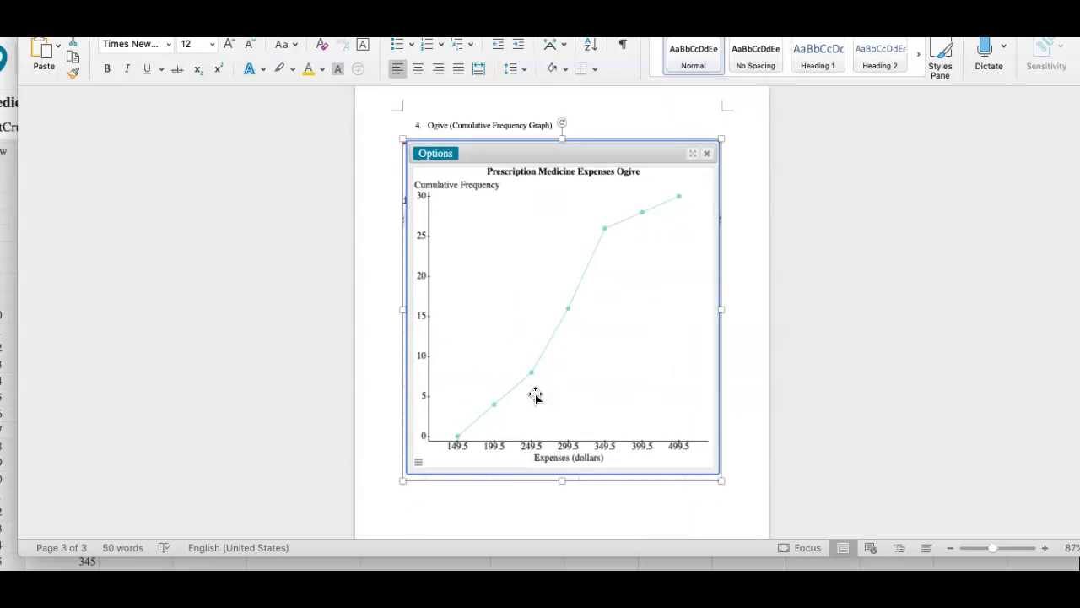
pyautogui.click(742, 482)
pyautogui.scroll(-2, 742, 488)
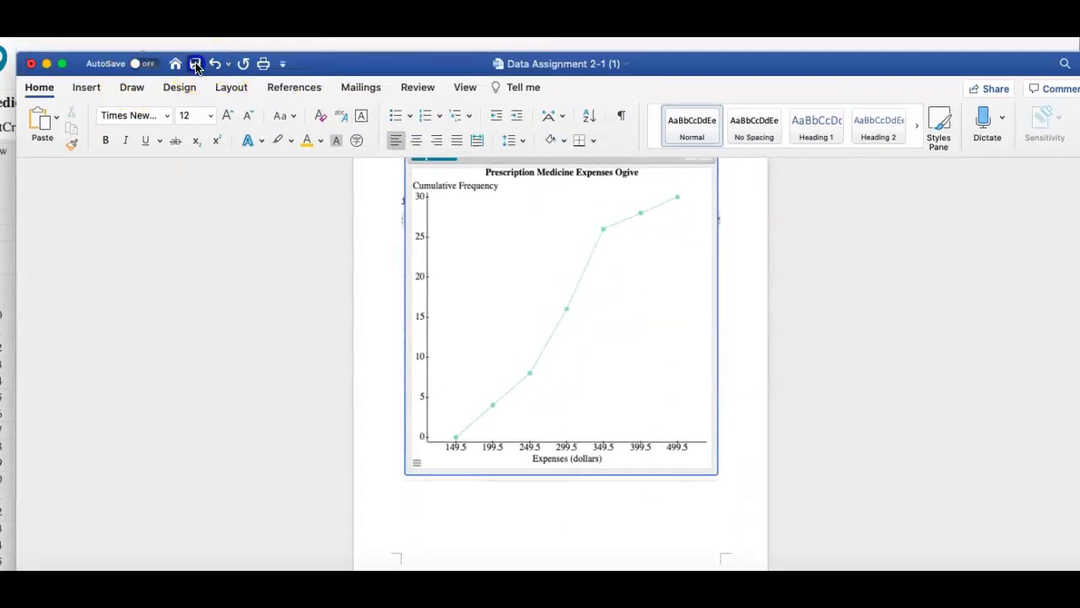
# Save Data Assignment 2-1 (1) and close the Word window.
pyautogui.click(195, 64)
pyautogui.click(31, 65)
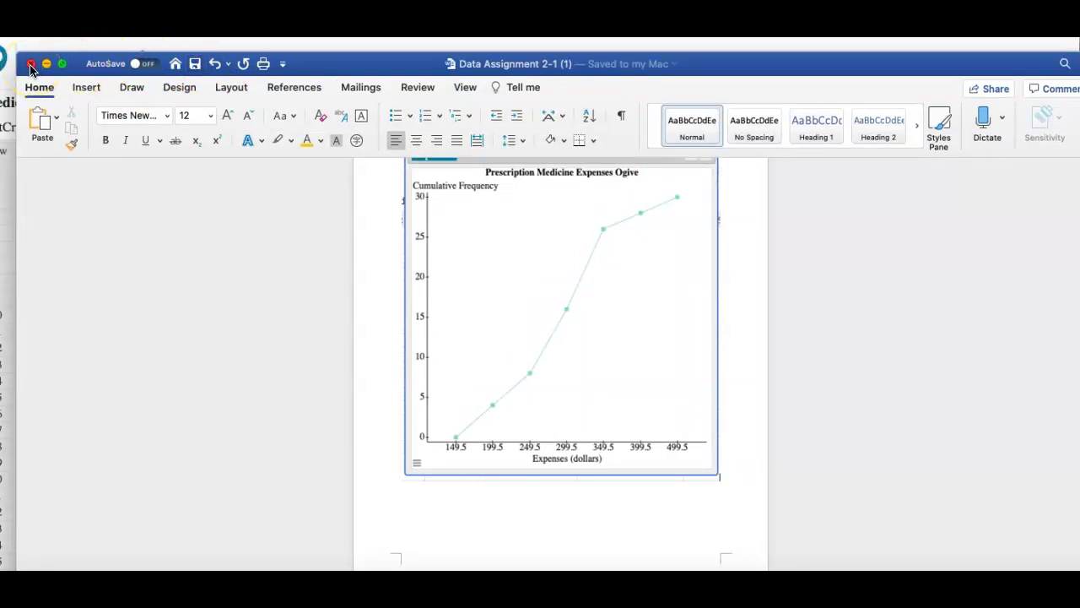
pyautogui.click(31, 65)
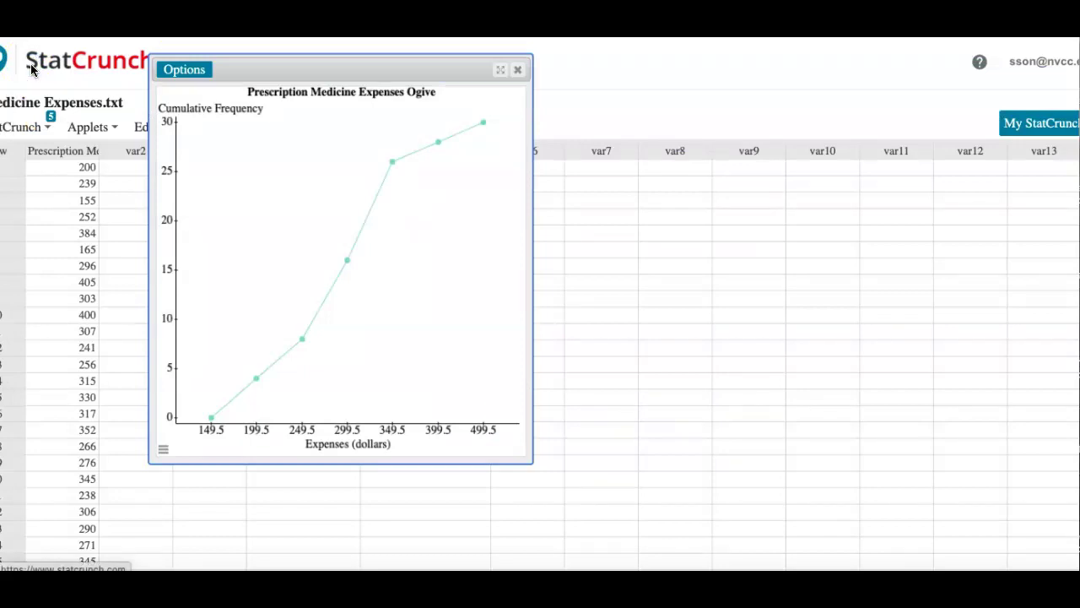